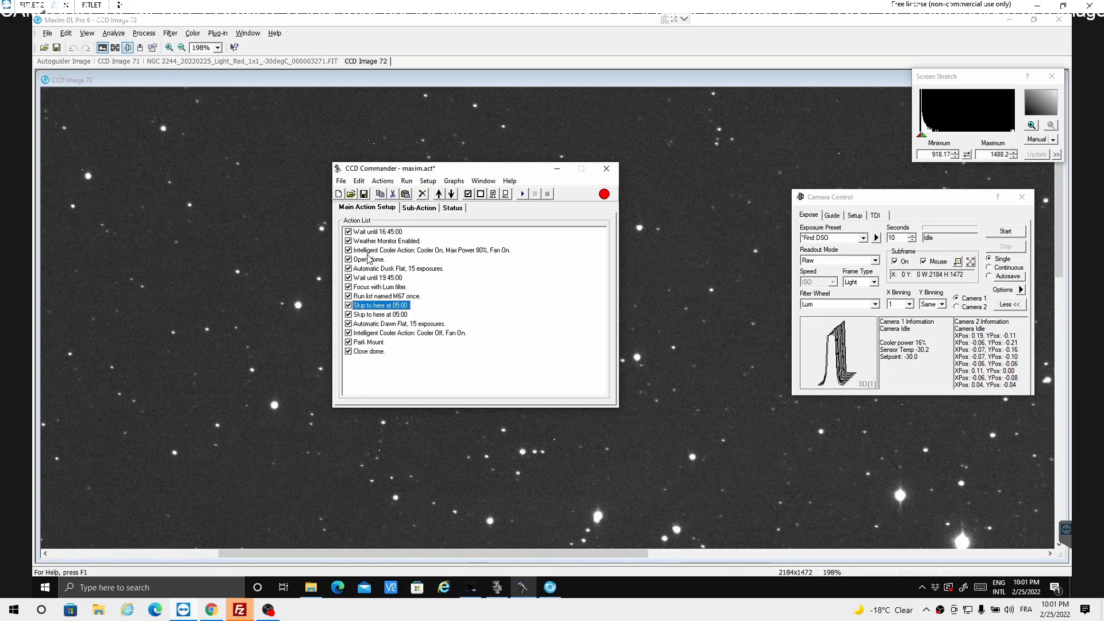
- Review the settings of the cooler-on, open dome and automatic dusk flat actions, plus the list of available action types
{"action": "double_click", "coordinate": [400, 254]}
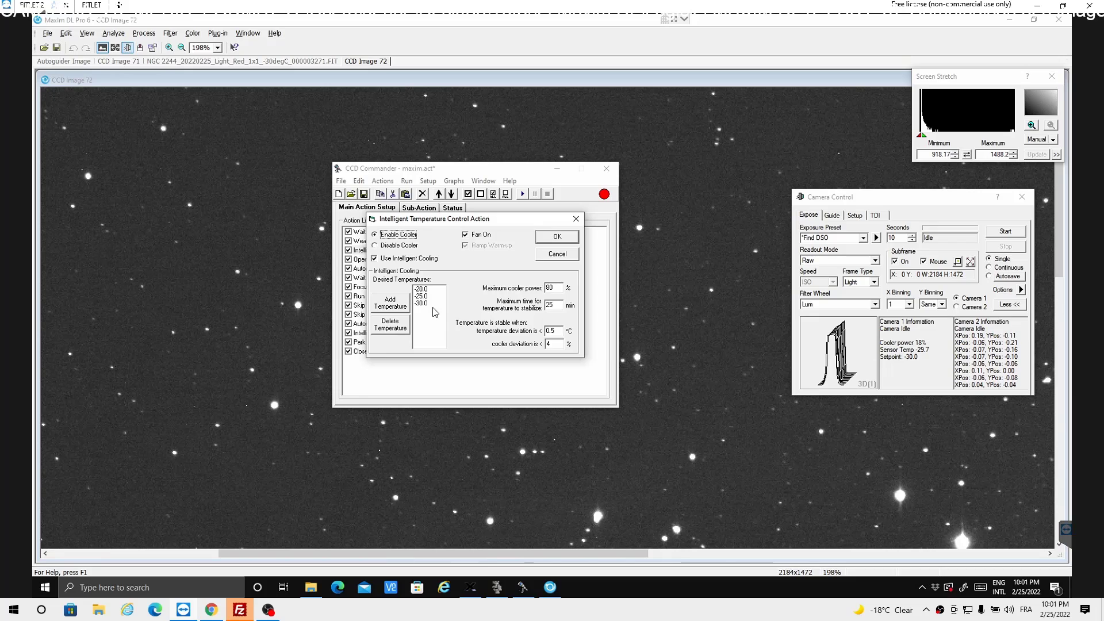
{"action": "left_click", "coordinate": [567, 240]}
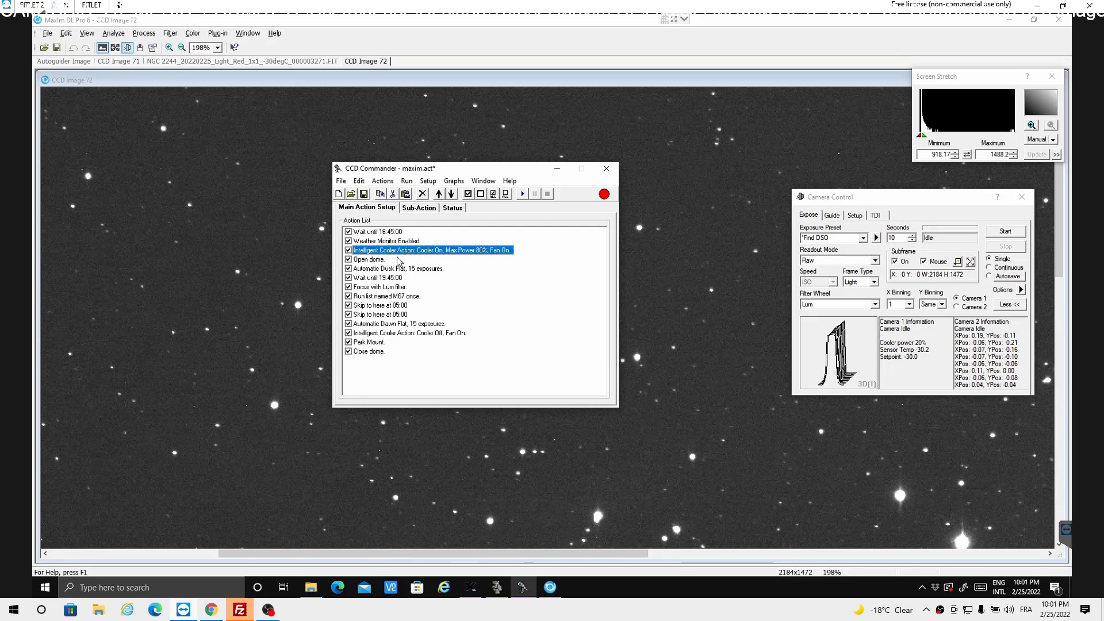
{"action": "left_click", "coordinate": [368, 260]}
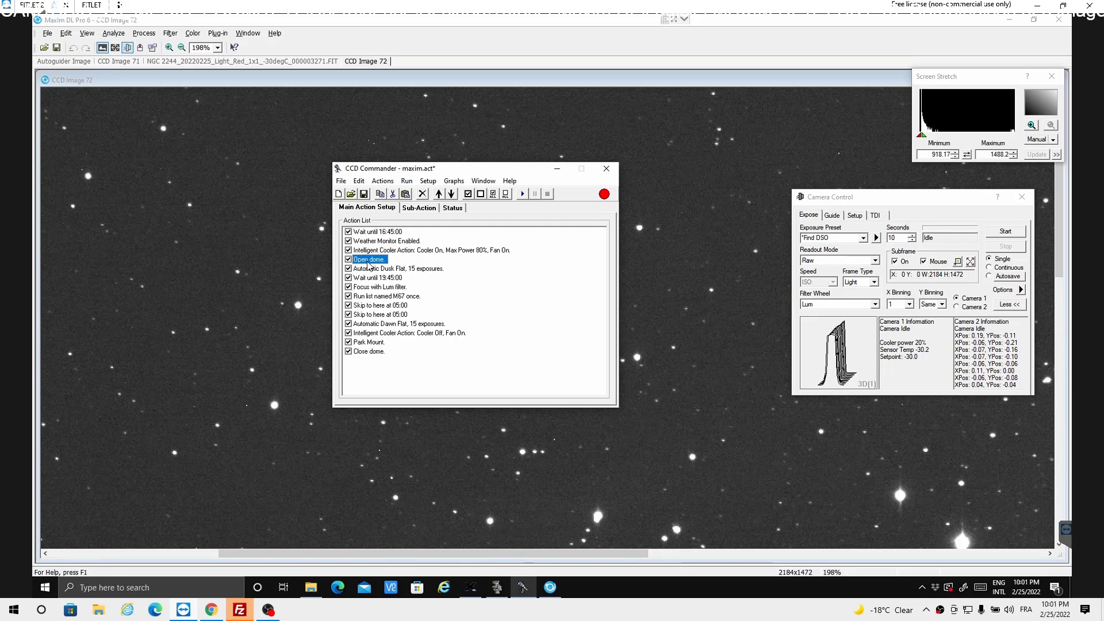
{"action": "double_click", "coordinate": [369, 264]}
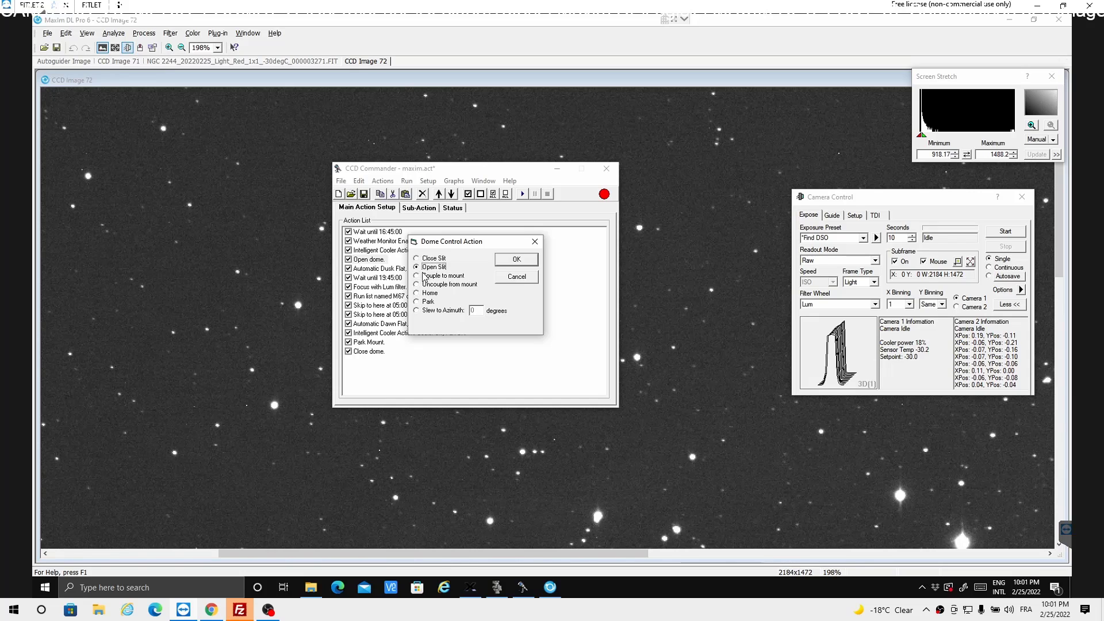
{"action": "left_click", "coordinate": [505, 260]}
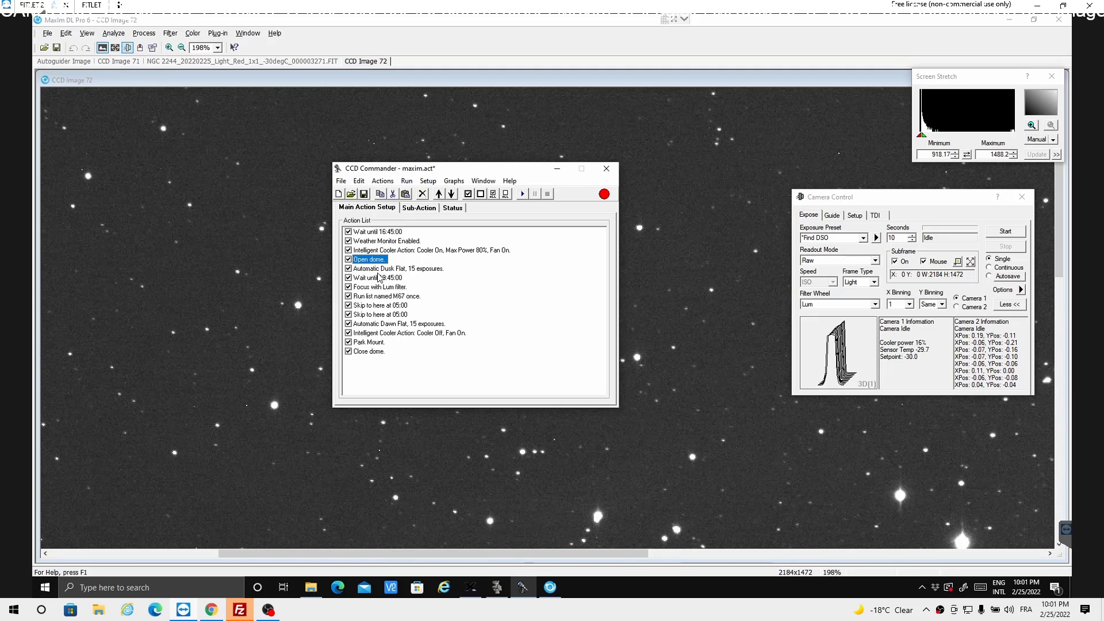
{"action": "double_click", "coordinate": [365, 271]}
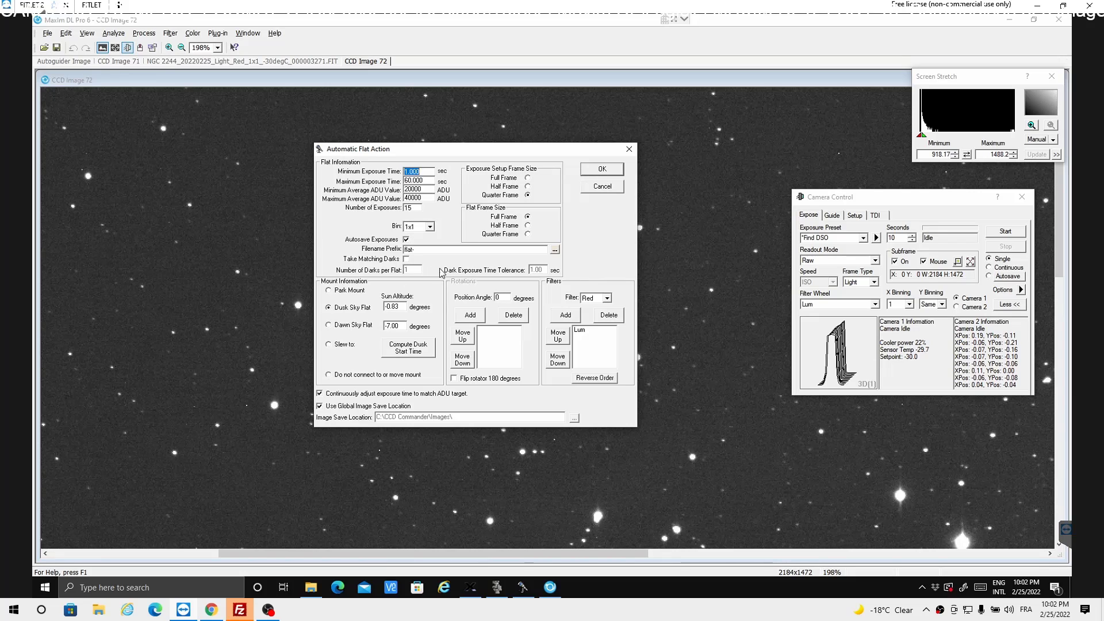
{"action": "left_click", "coordinate": [611, 173]}
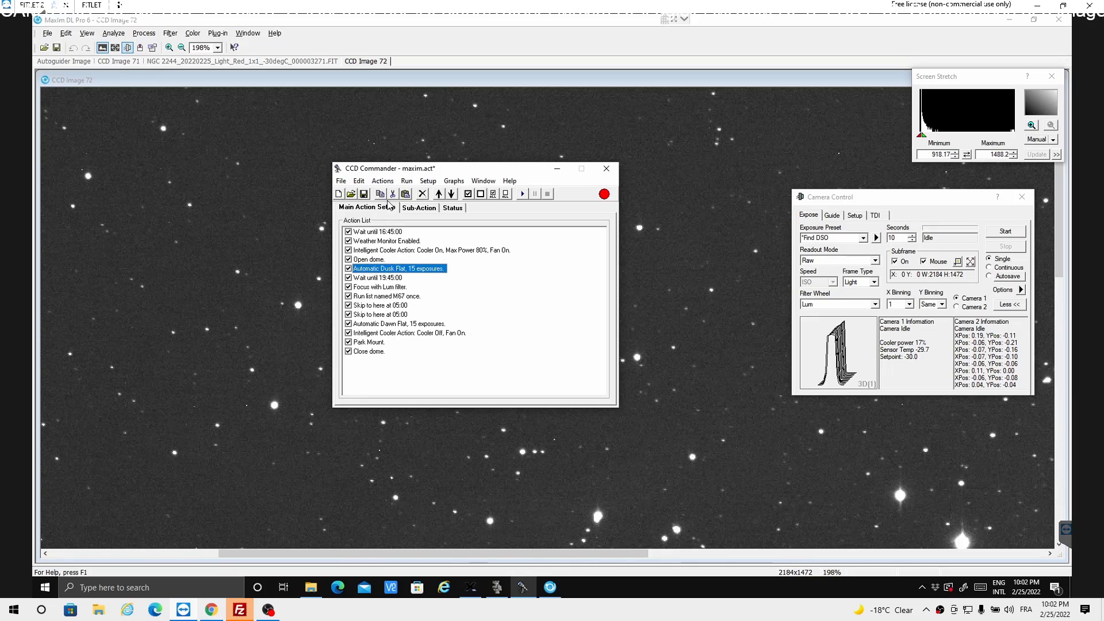
{"action": "left_click", "coordinate": [382, 182]}
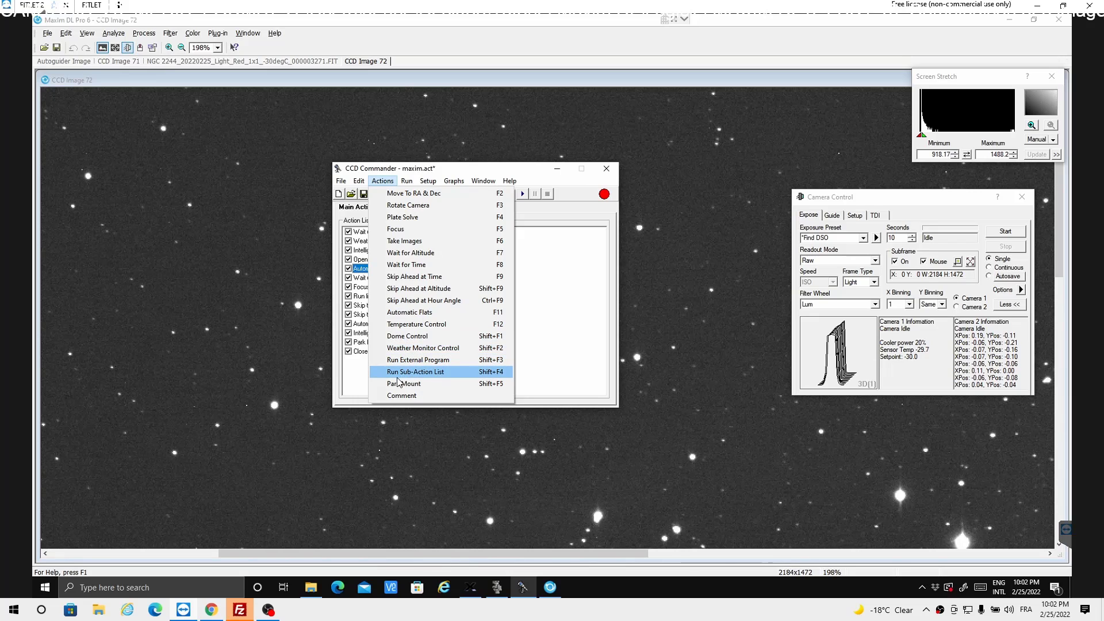
{"action": "left_click", "coordinate": [568, 354]}
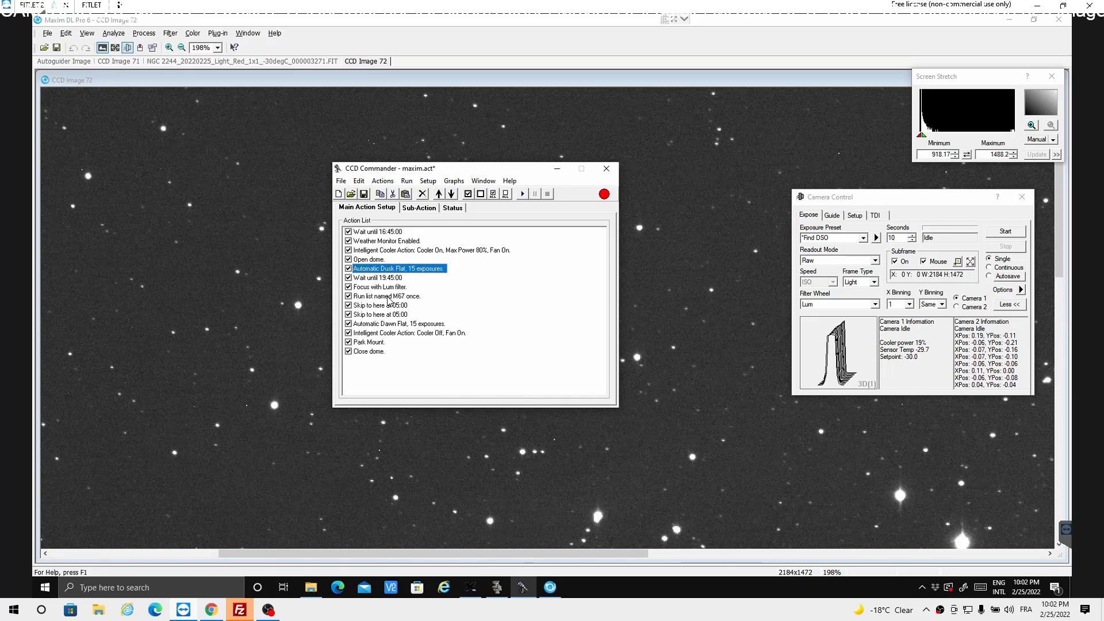
- Enable the first move action in the M67 sub-action list and open its target coordinate settings
{"action": "left_click", "coordinate": [389, 297]}
{"action": "double_click", "coordinate": [388, 296]}
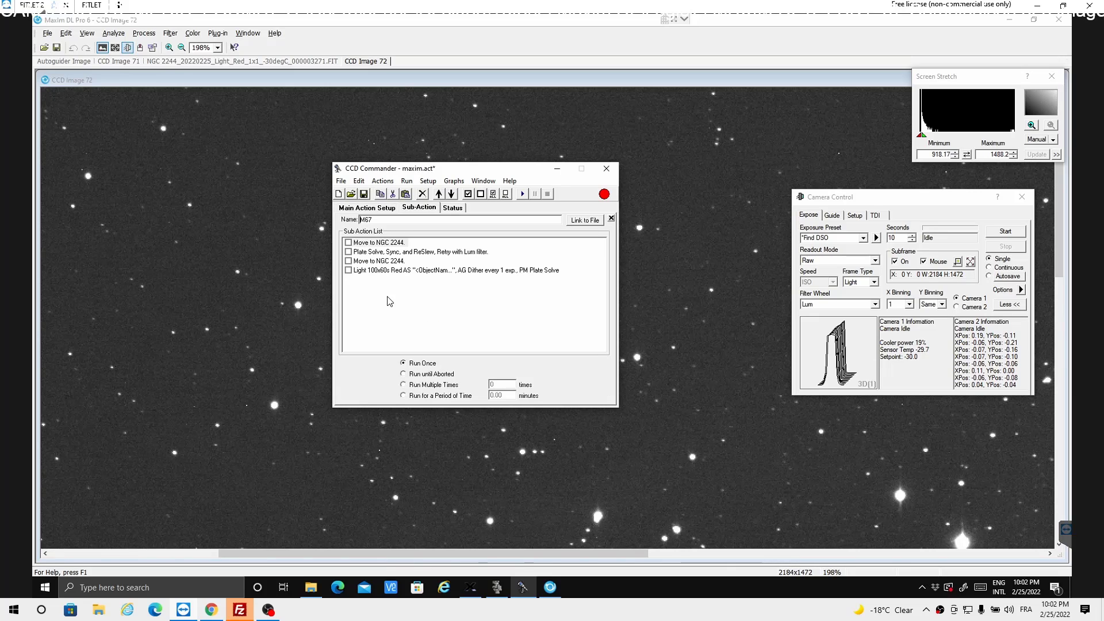
{"action": "left_click", "coordinate": [348, 243]}
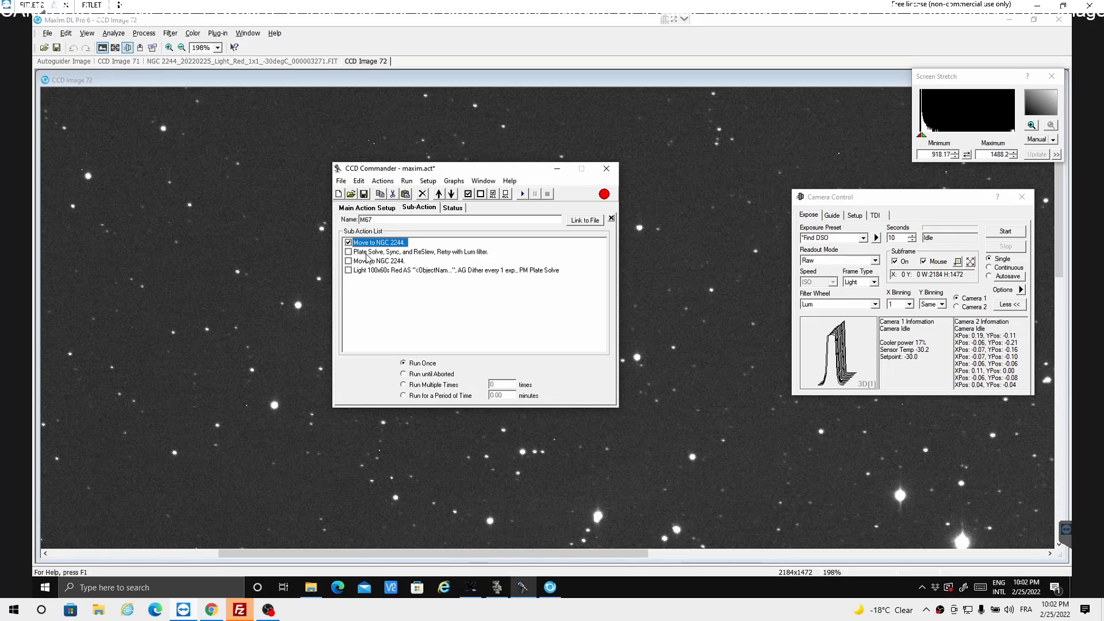
{"action": "double_click", "coordinate": [391, 247]}
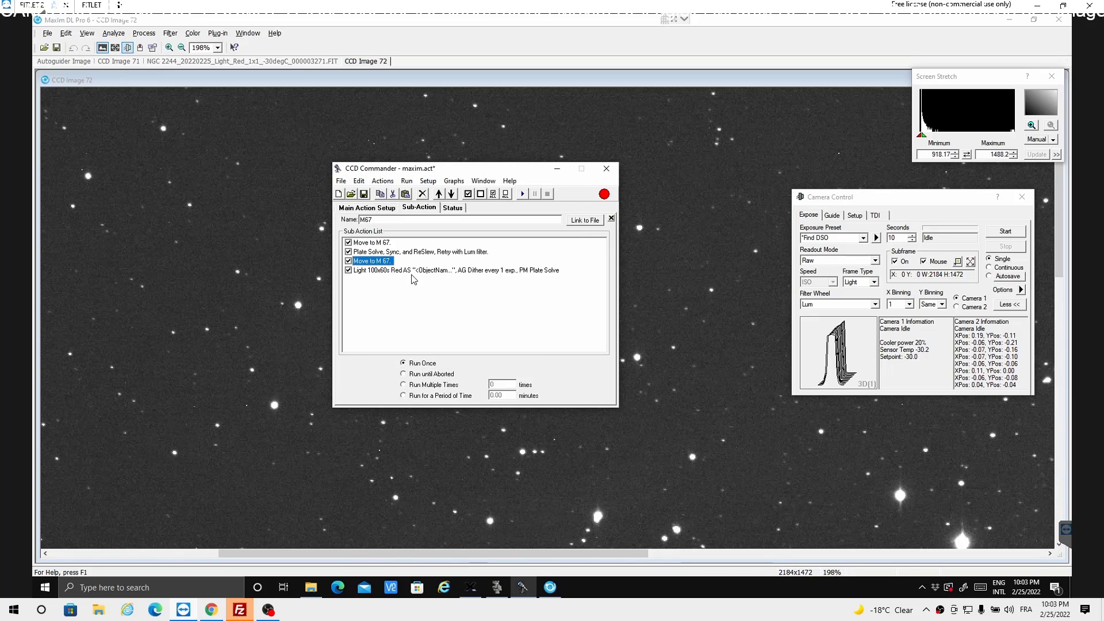
{"action": "key", "text": "alt"}
- Duplicate the M67 run-list action in the main action list, placing the copy directly below the original
{"action": "left_click", "coordinate": [377, 208]}
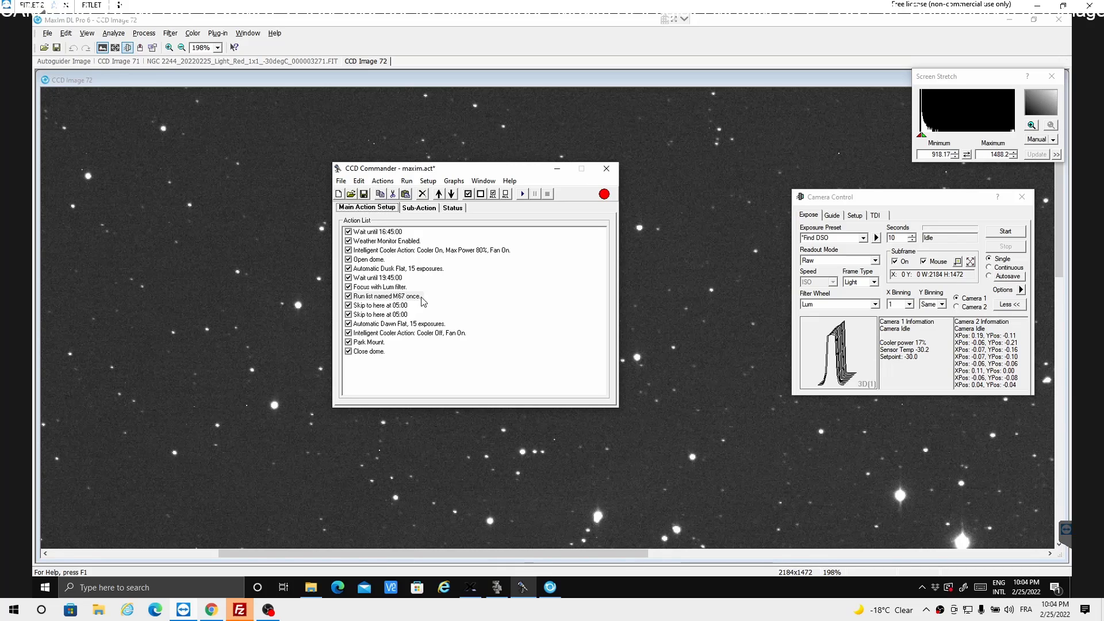
{"action": "left_click", "coordinate": [373, 298]}
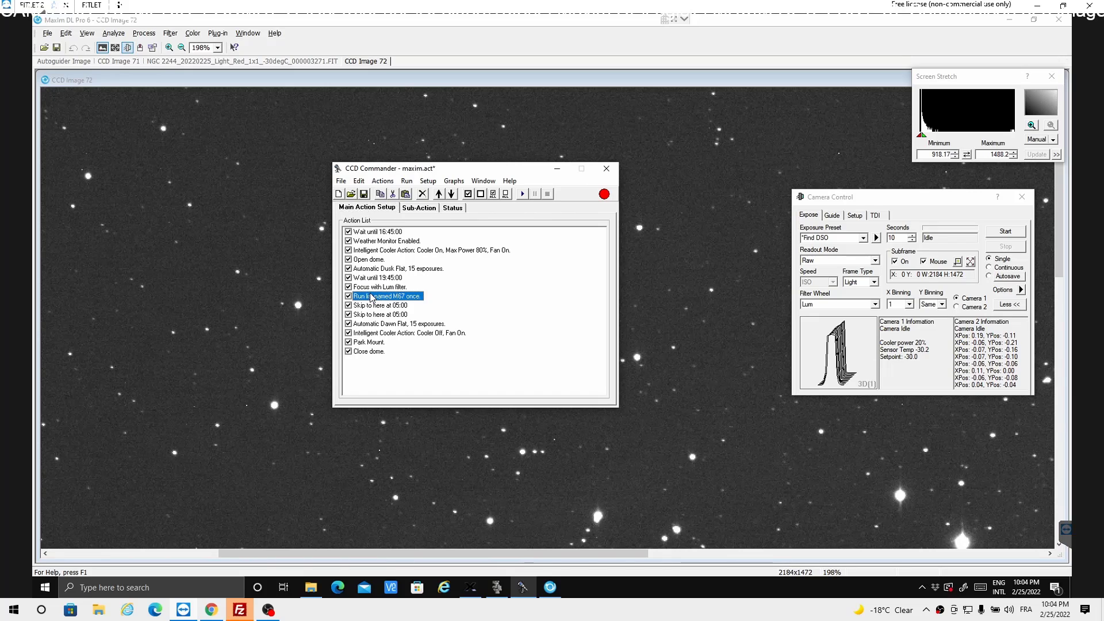
{"action": "right_click", "coordinate": [371, 297]}
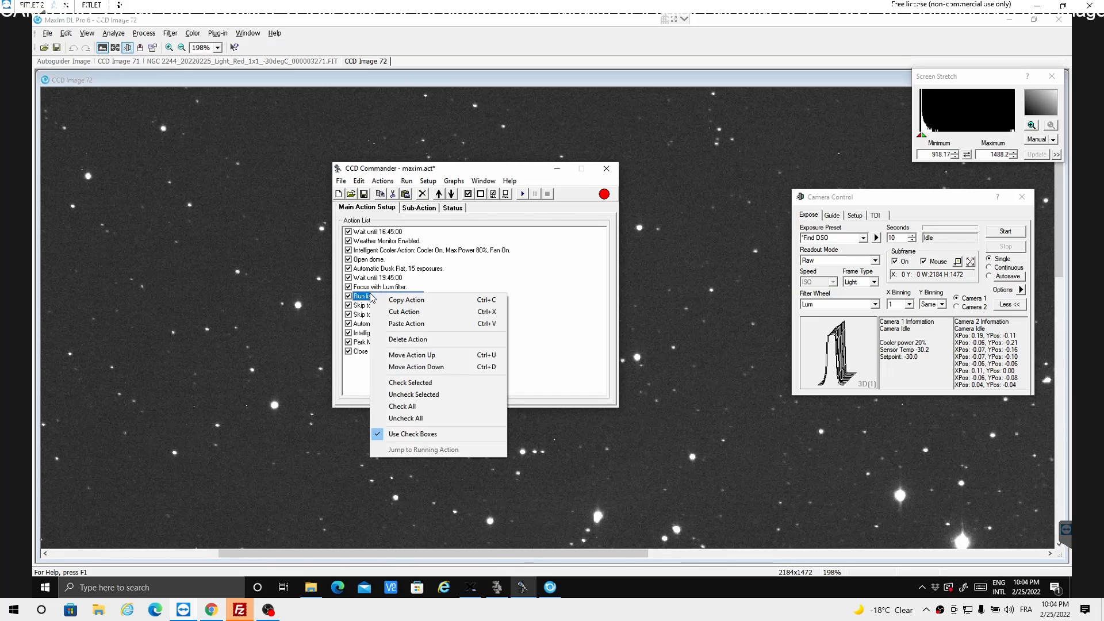
{"action": "left_click", "coordinate": [403, 301]}
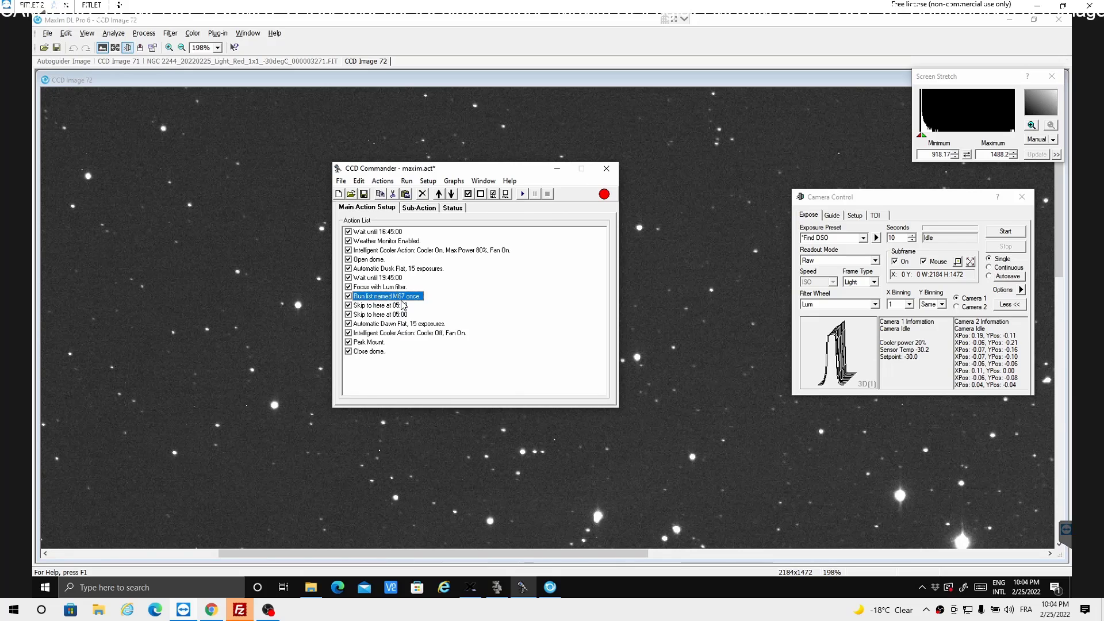
{"action": "right_click", "coordinate": [397, 305]}
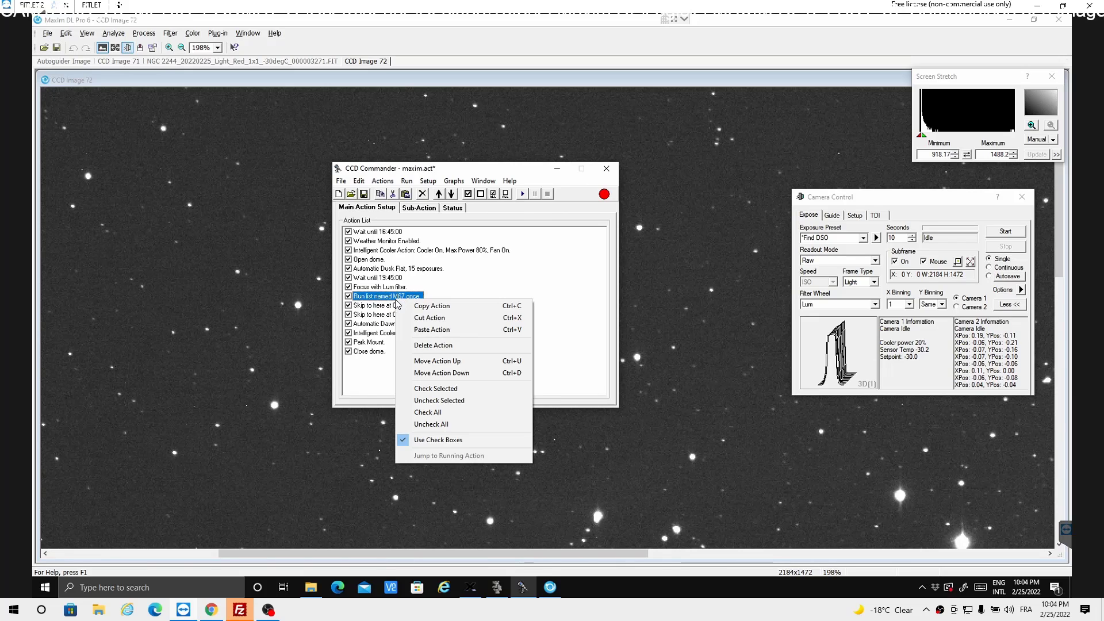
{"action": "left_click", "coordinate": [431, 329]}
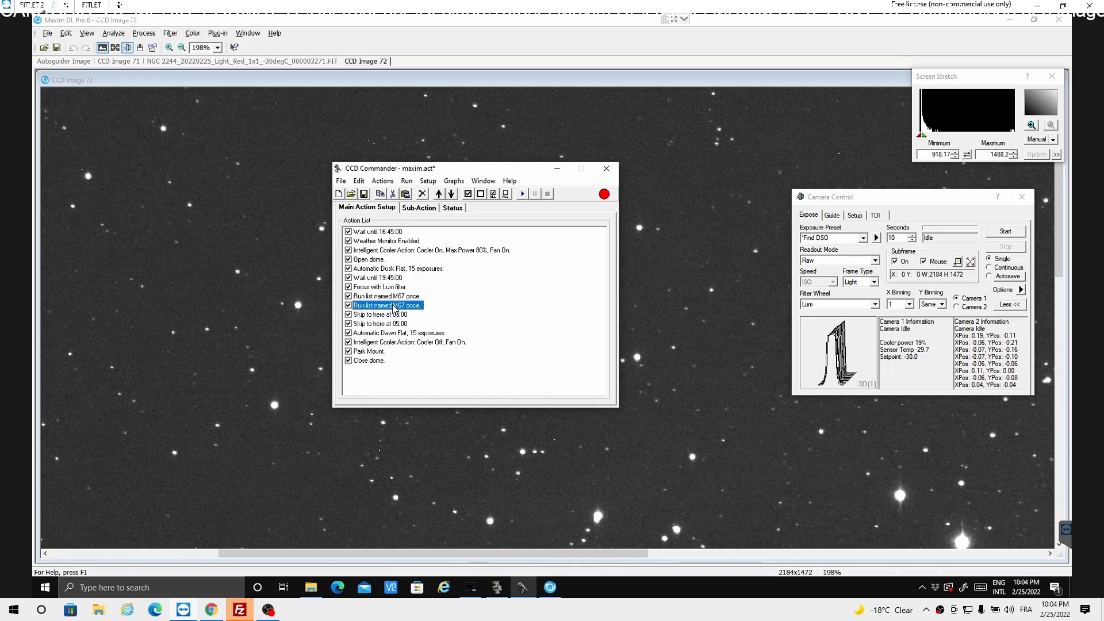
- Open the copied M67 sub-action list and rename it M13
{"action": "double_click", "coordinate": [395, 307]}
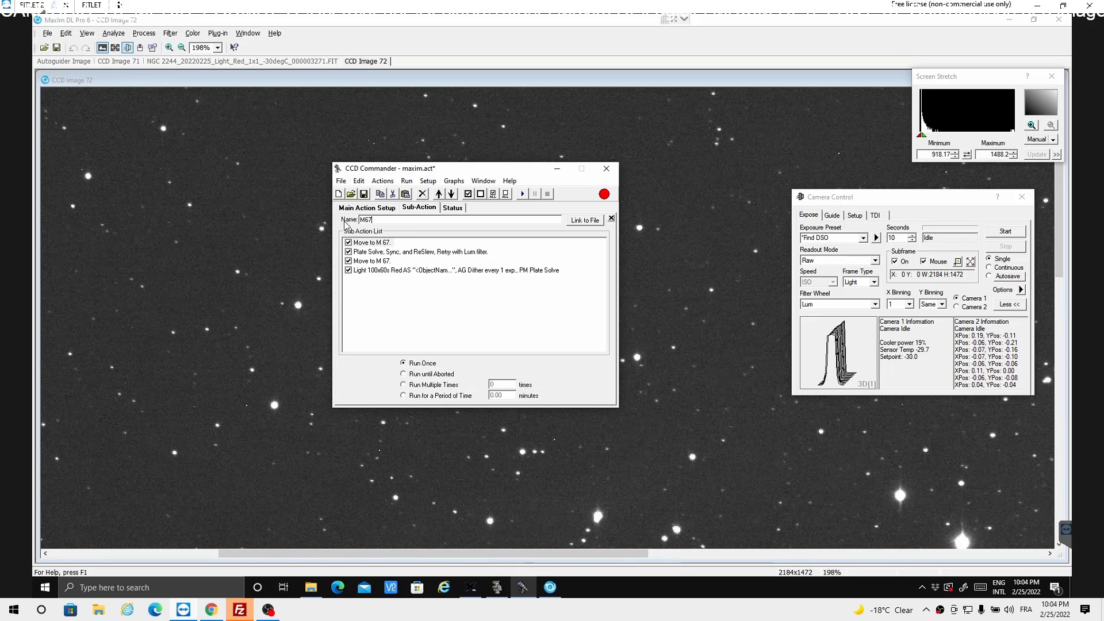
{"action": "key", "text": "ctrl+a"}
{"action": "key", "text": "BackSpace"}
{"action": "type", "text": "M13"}
- Retarget the first move action in the M13 list to M 13, using the coordinates from TheSky
{"action": "double_click", "coordinate": [378, 244]}
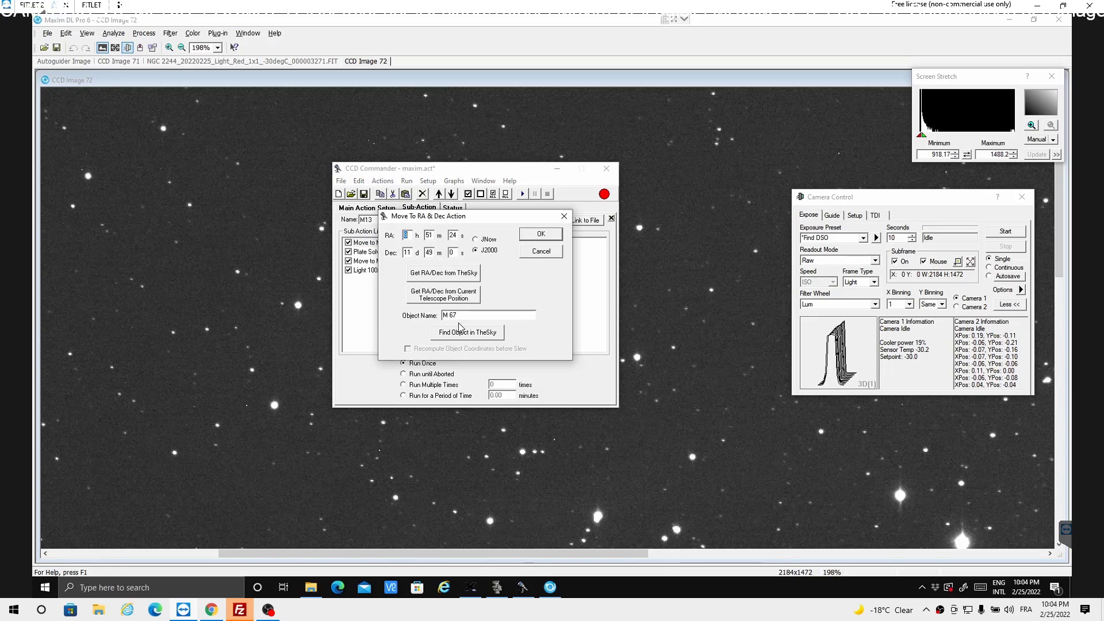
{"action": "left_click_drag", "start_coordinate": [465, 318], "coordinate": [422, 325]}
{"action": "type", "text": "m13"}
{"action": "left_click", "coordinate": [449, 336]}
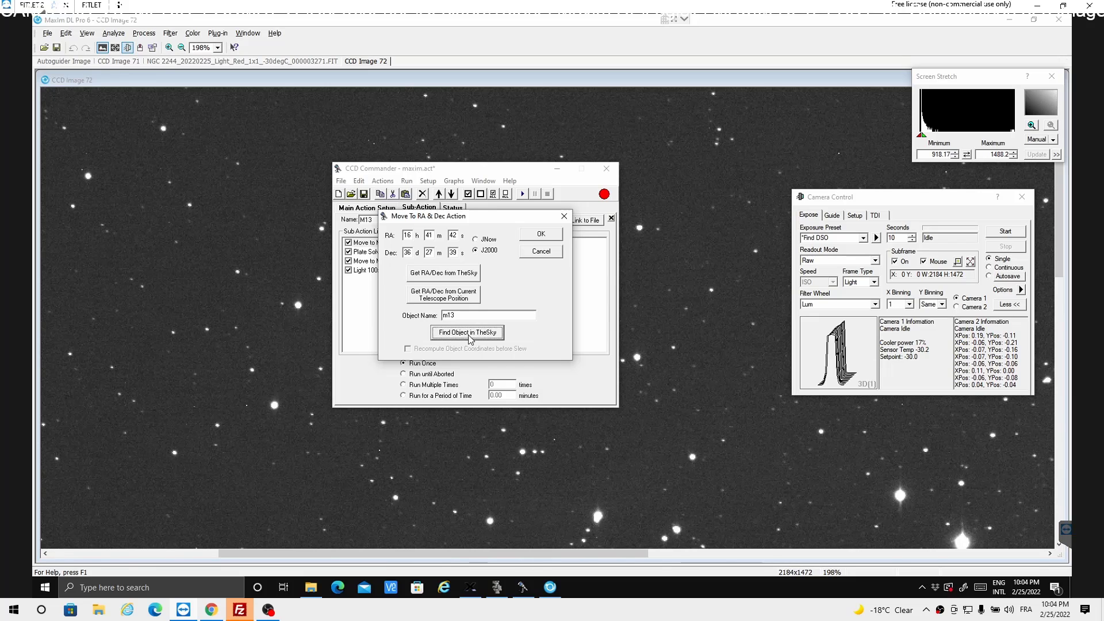
{"action": "left_click", "coordinate": [463, 277]}
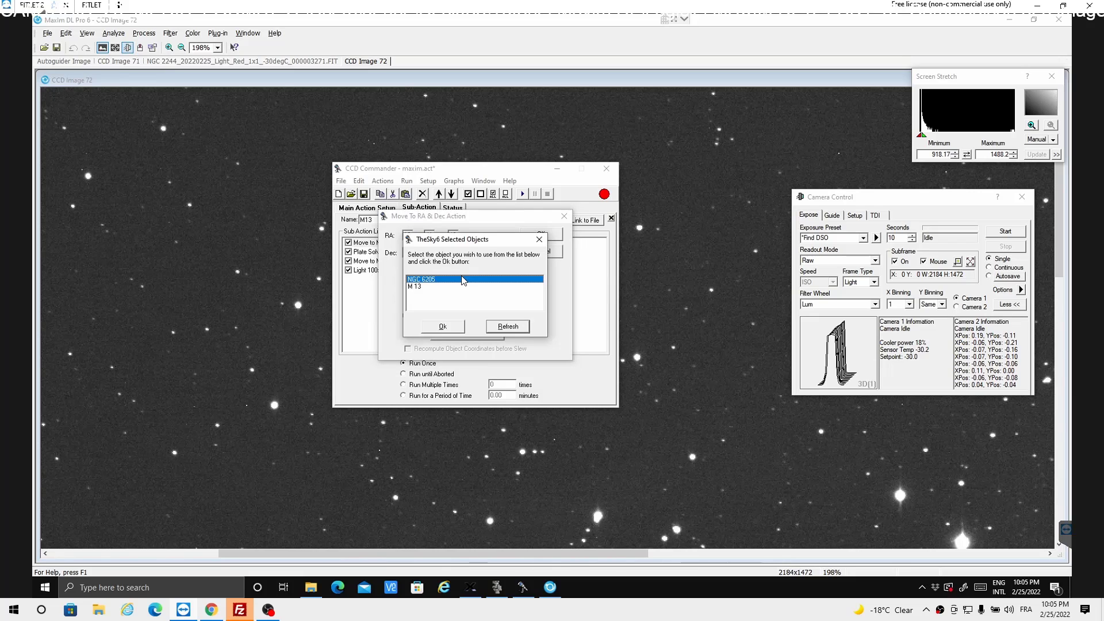
{"action": "left_click", "coordinate": [416, 287]}
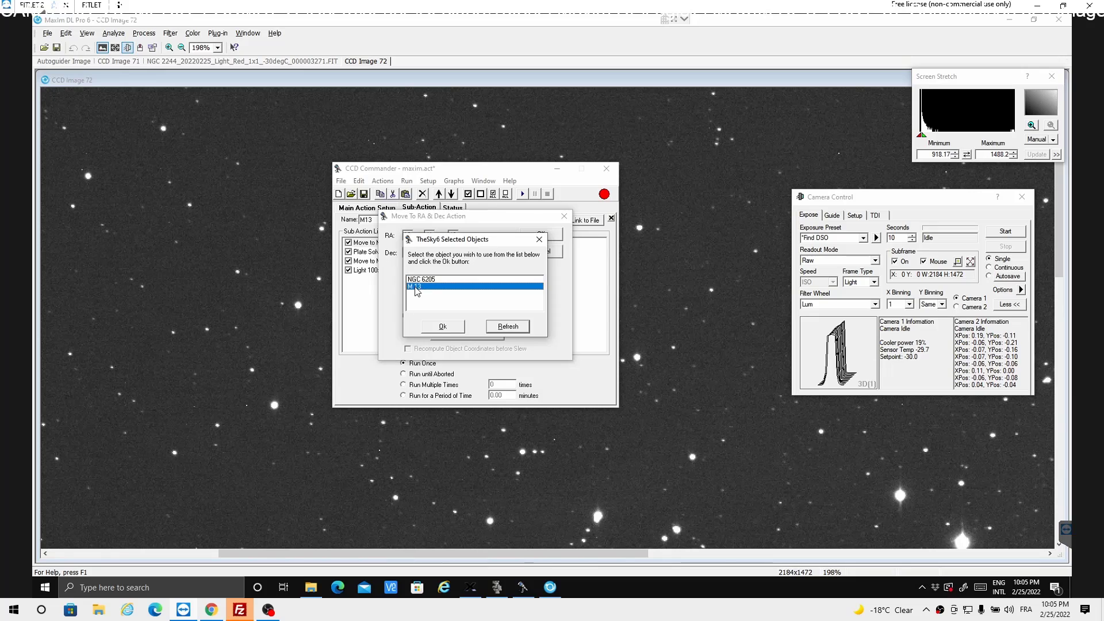
{"action": "left_click", "coordinate": [448, 327]}
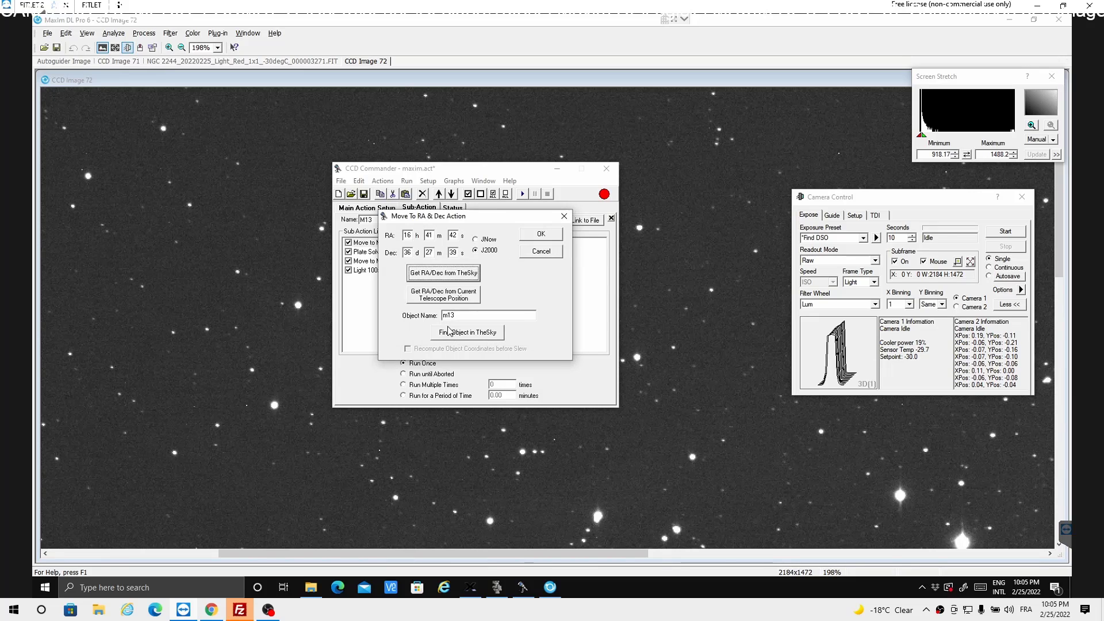
{"action": "left_click", "coordinate": [541, 234]}
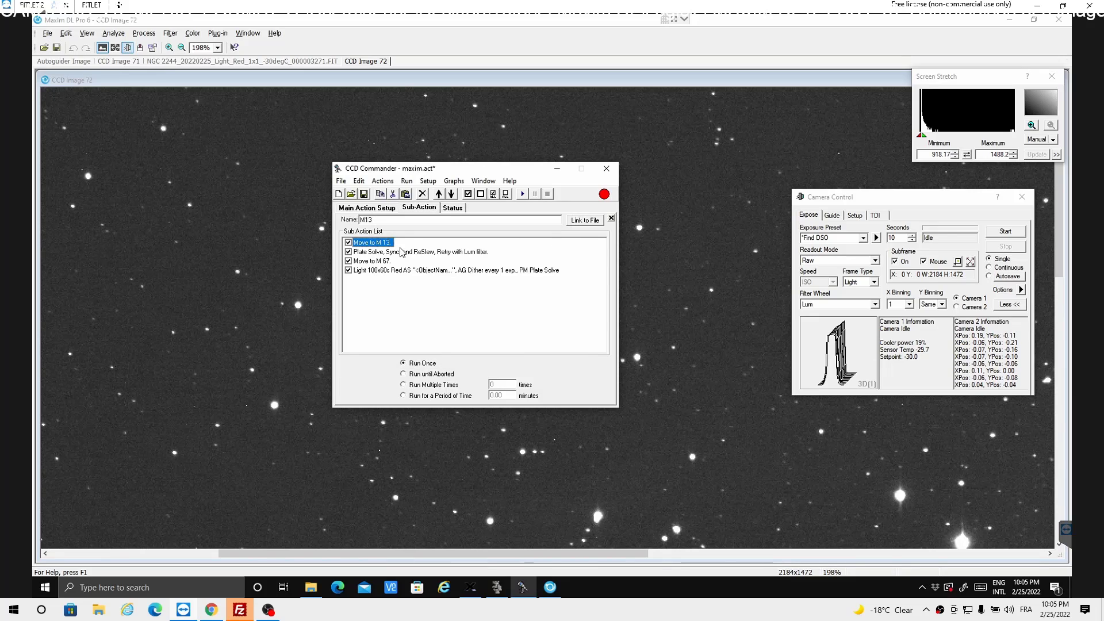
- Retarget the second move action, after the plate solve, to M 13 with its coordinates taken from TheSky
{"action": "double_click", "coordinate": [371, 262]}
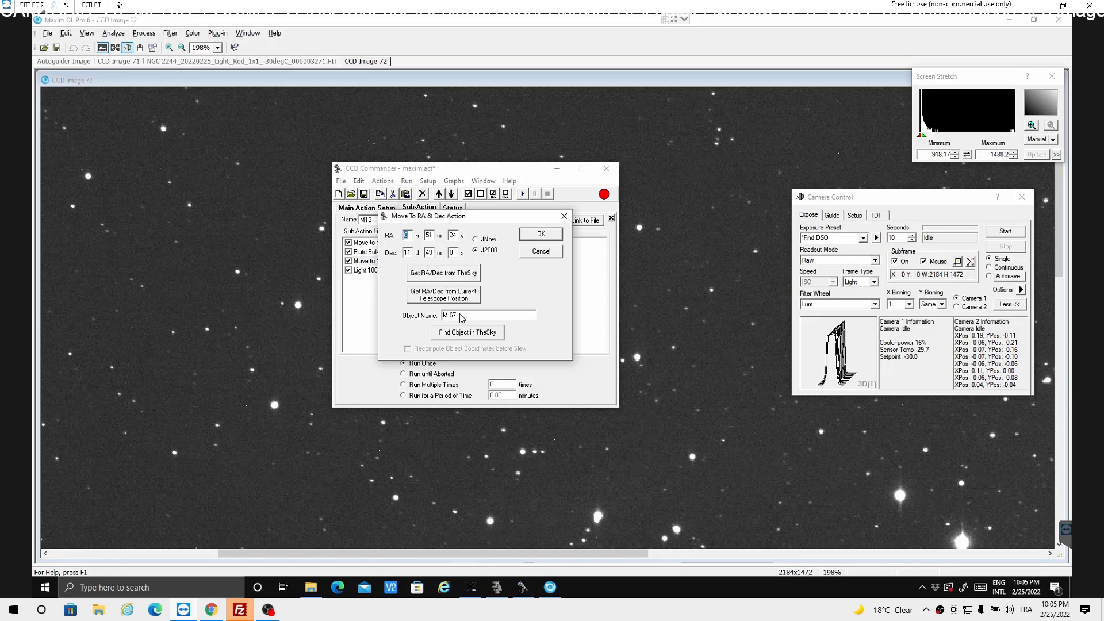
{"action": "left_click_drag", "start_coordinate": [460, 316], "coordinate": [432, 314]}
{"action": "type", "text": "m13"}
{"action": "key", "text": "Return"}
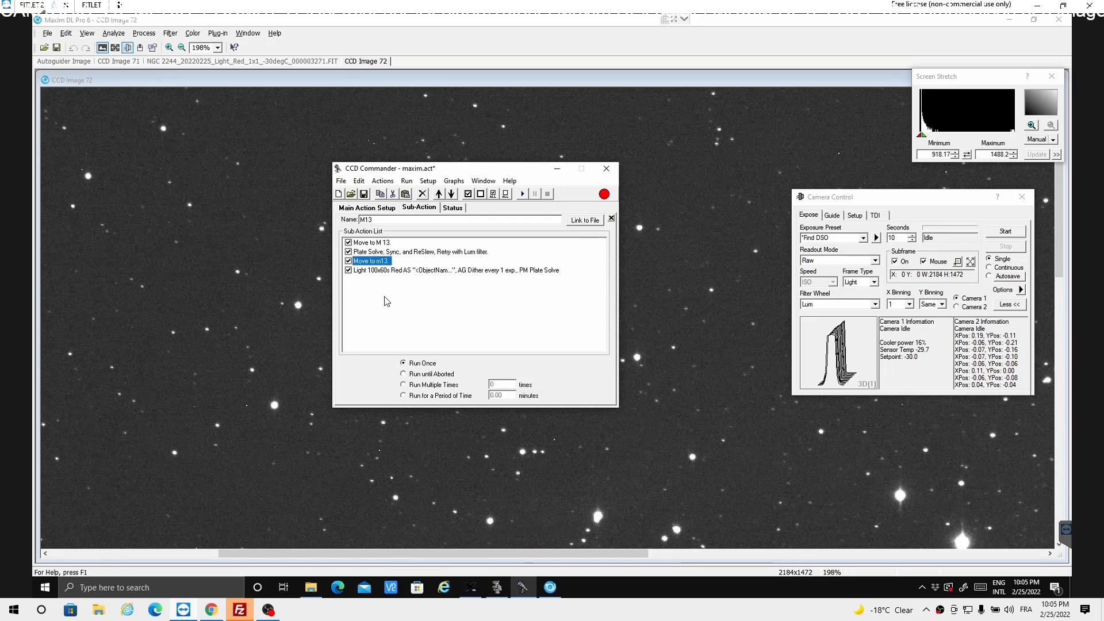
{"action": "double_click", "coordinate": [375, 262]}
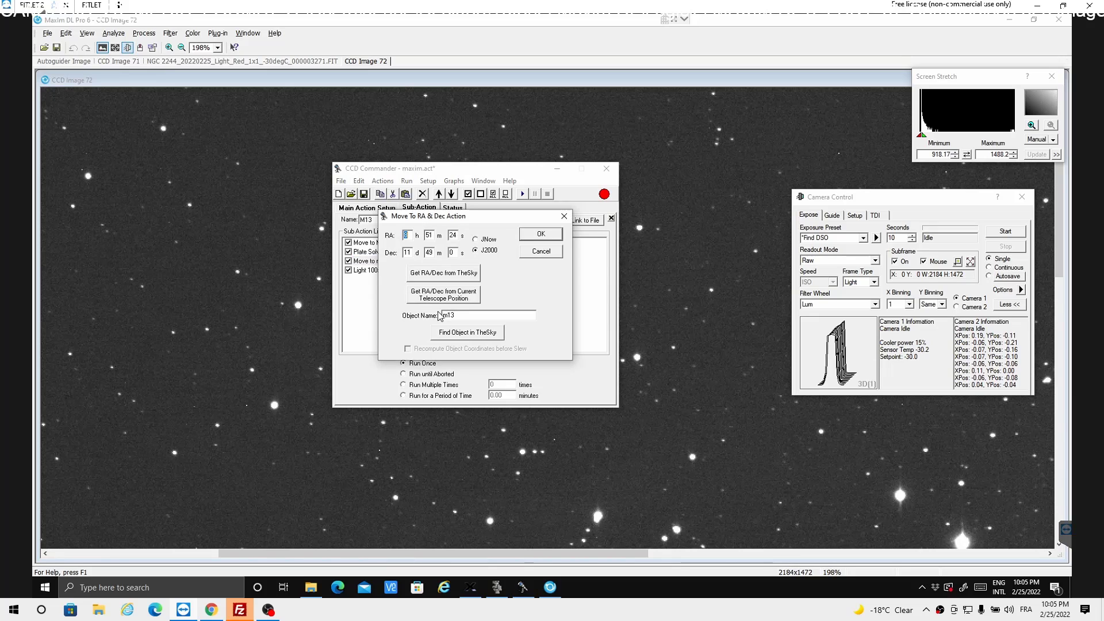
{"action": "left_click", "coordinate": [454, 336]}
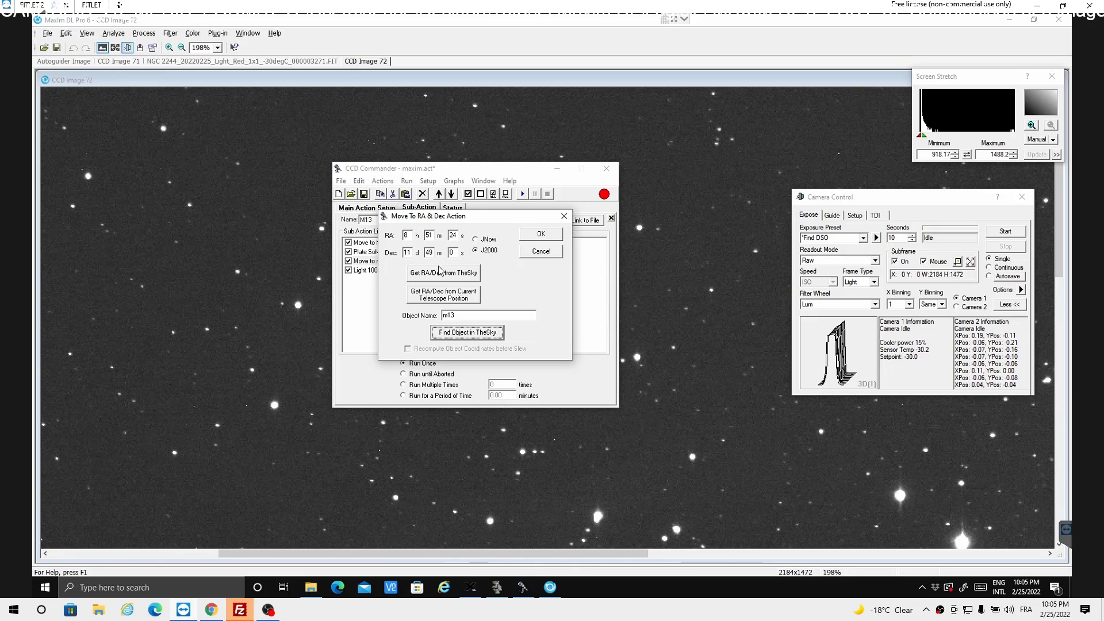
{"action": "left_click", "coordinate": [435, 278]}
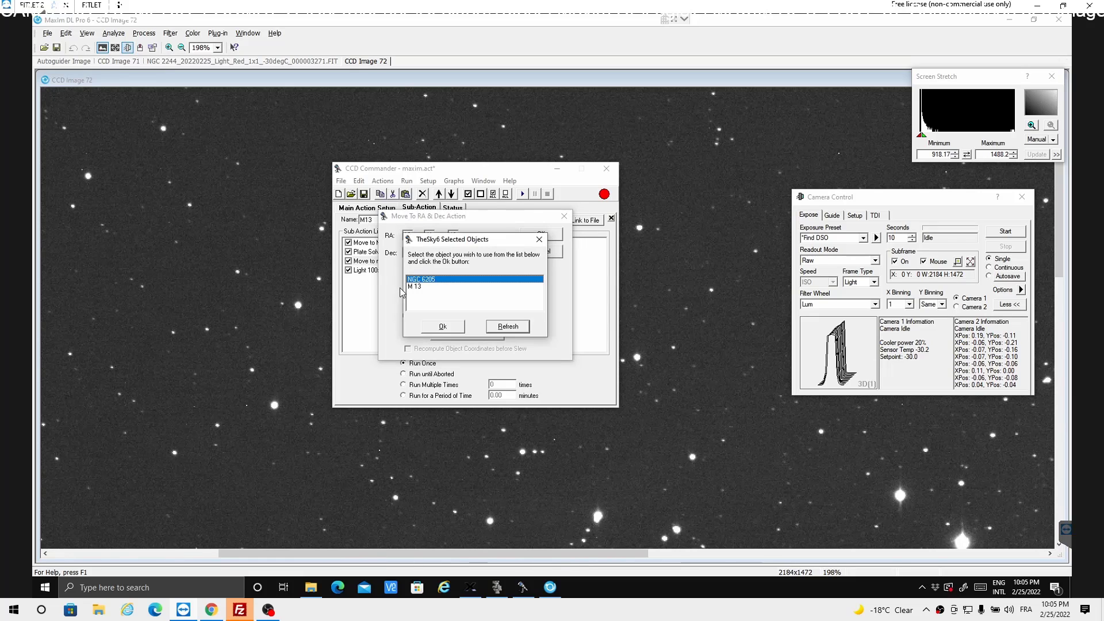
{"action": "left_click", "coordinate": [417, 287]}
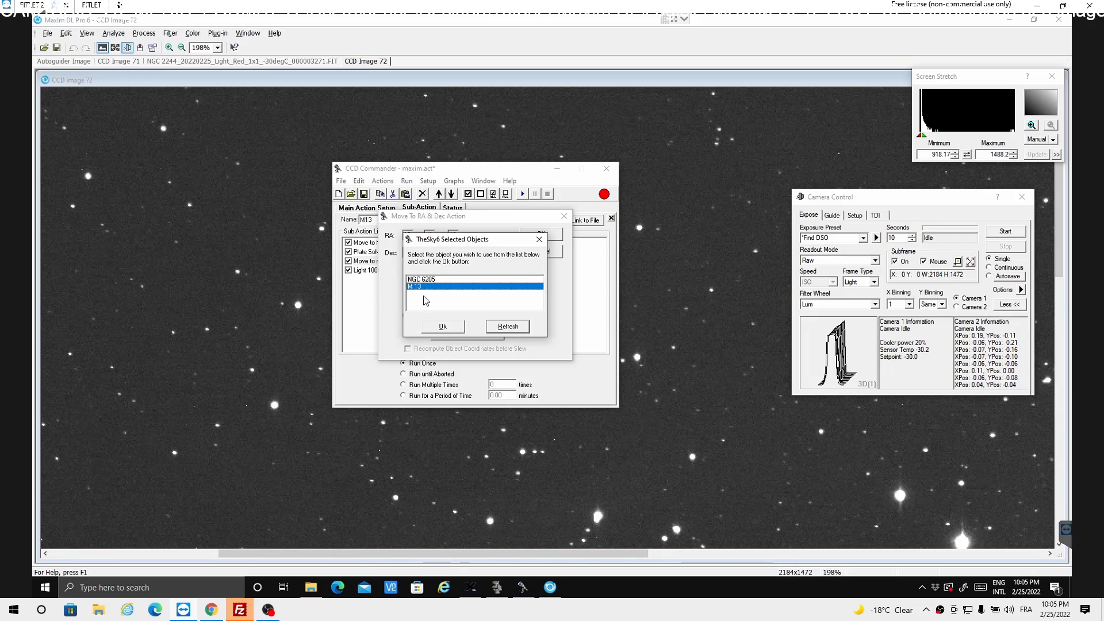
{"action": "left_click", "coordinate": [441, 328]}
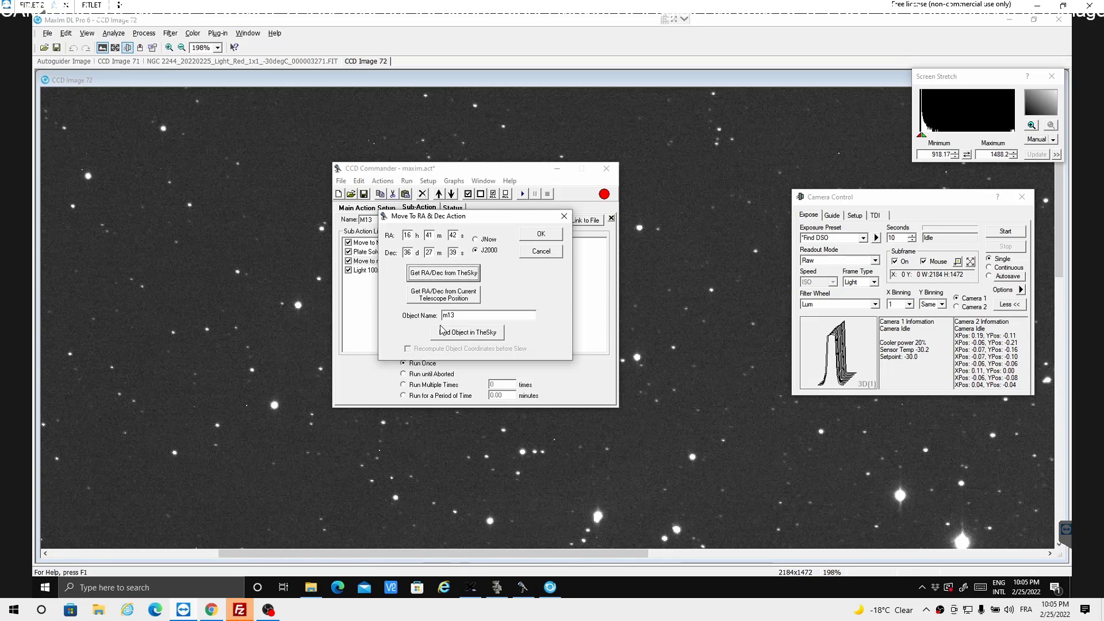
{"action": "left_click", "coordinate": [541, 235]}
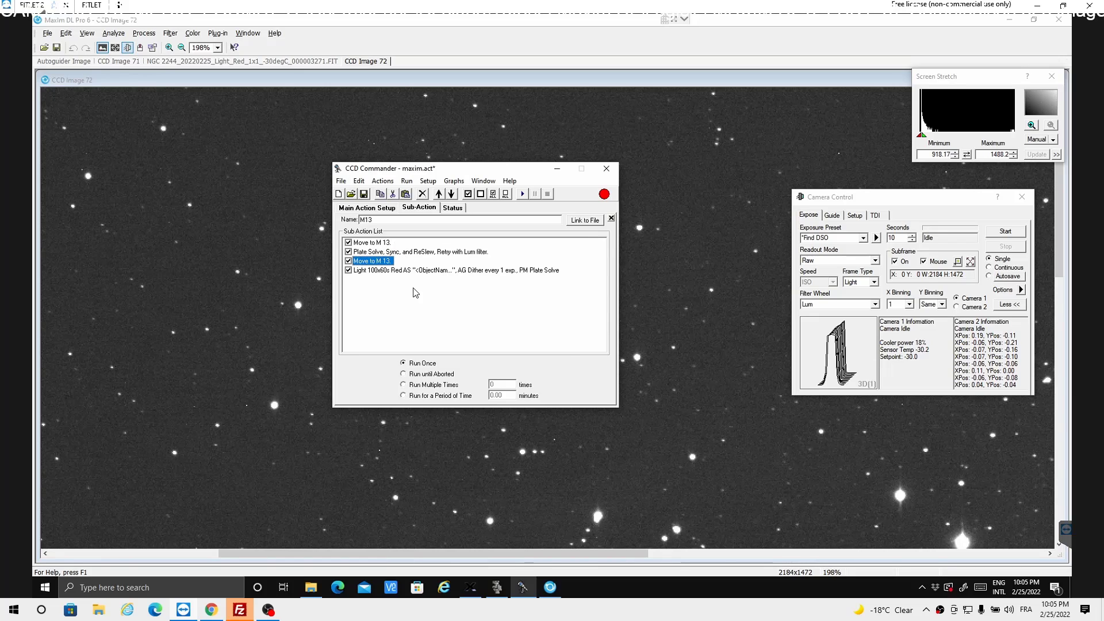
- Duplicate the 100x60s Red light exposure action in the M13 sub-action list, placing the copy directly below it
{"action": "left_click", "coordinate": [408, 273]}
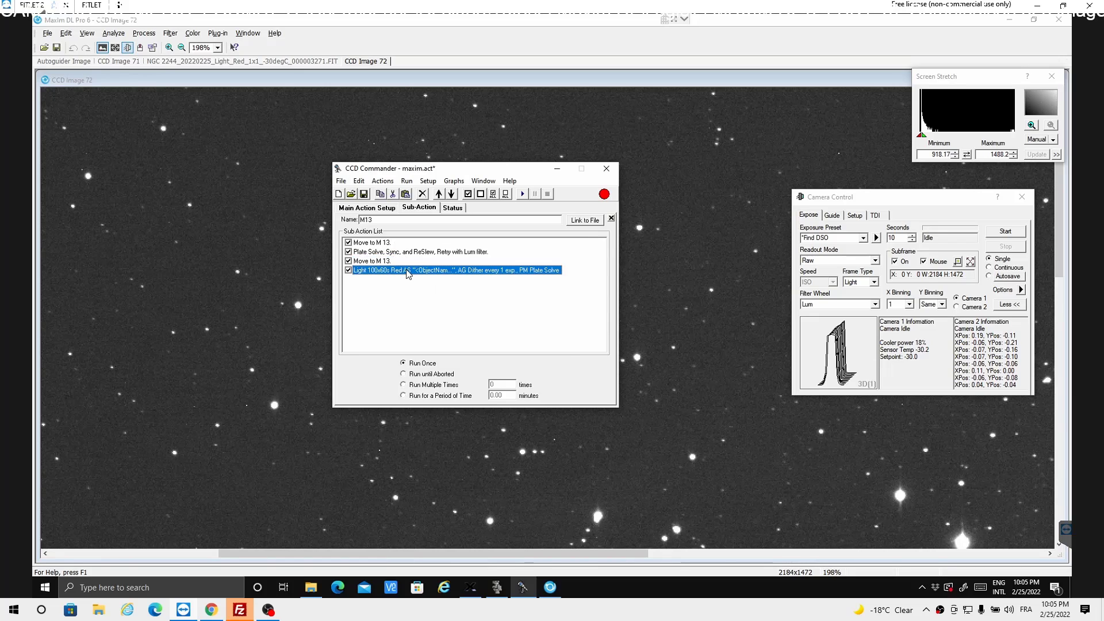
{"action": "right_click", "coordinate": [407, 273]}
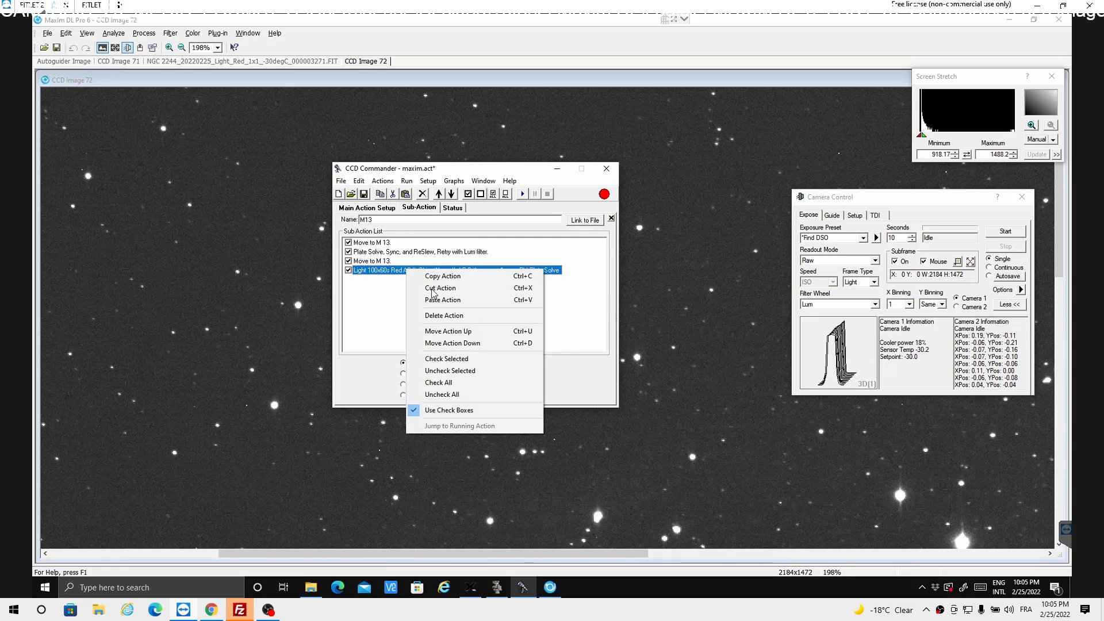
{"action": "left_click", "coordinate": [435, 278]}
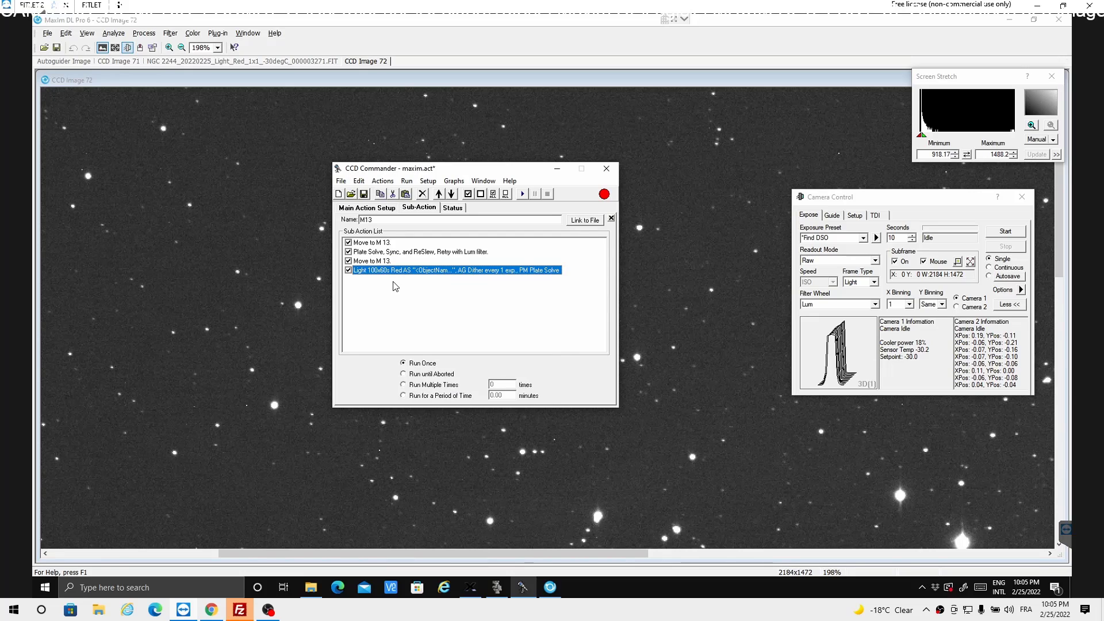
{"action": "right_click", "coordinate": [396, 286]}
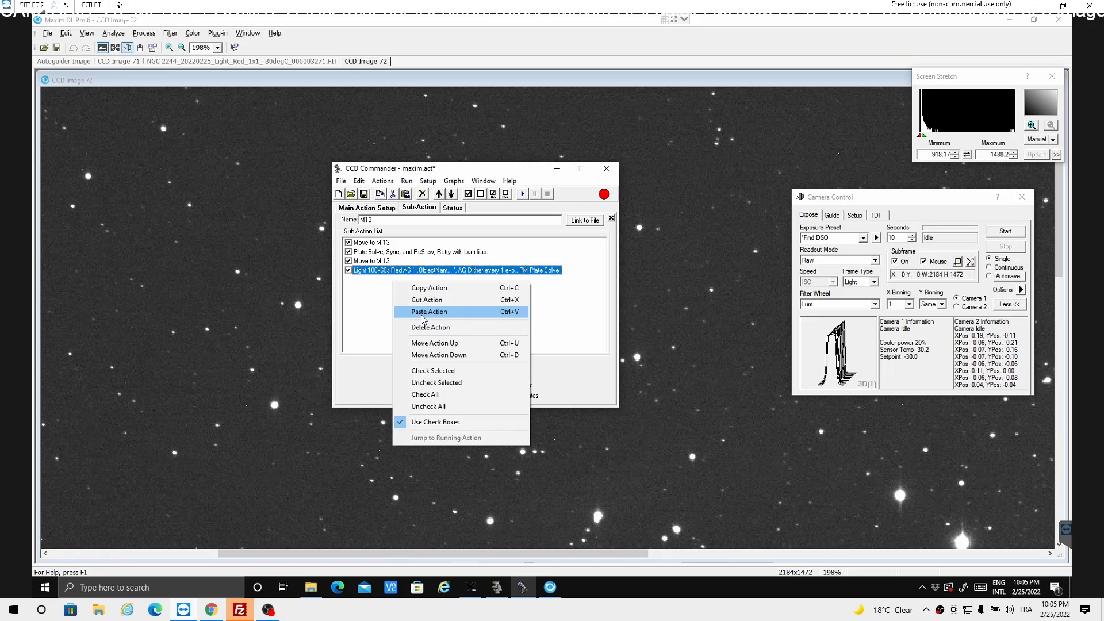
{"action": "left_click", "coordinate": [421, 314]}
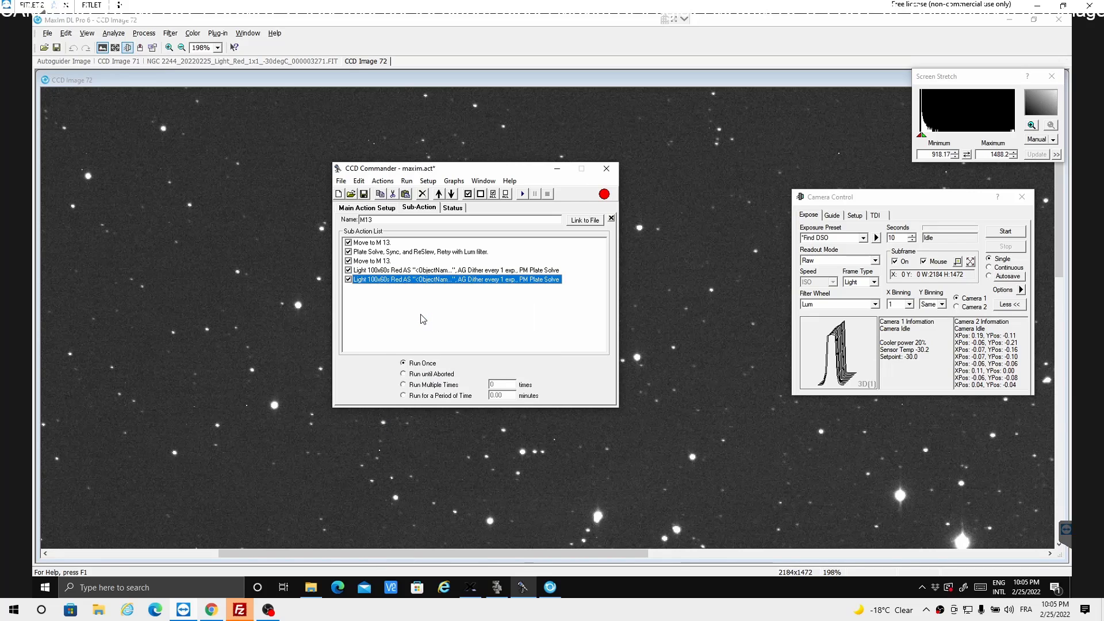
- Change the filter of the first light exposure action in the M13 list to Lum
{"action": "double_click", "coordinate": [396, 271]}
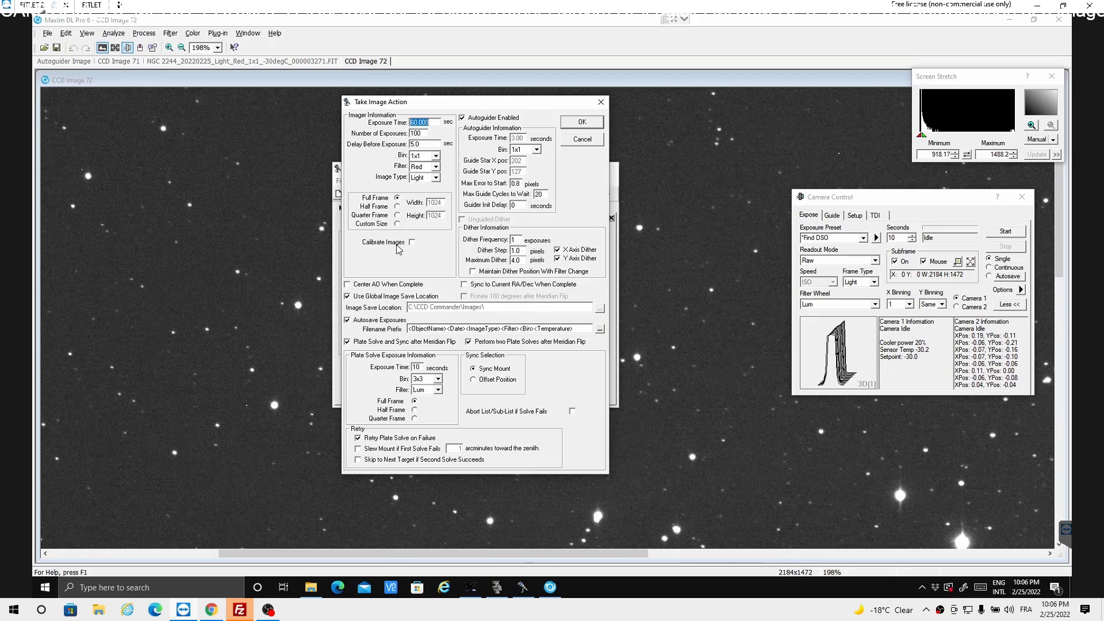
{"action": "left_click", "coordinate": [436, 167]}
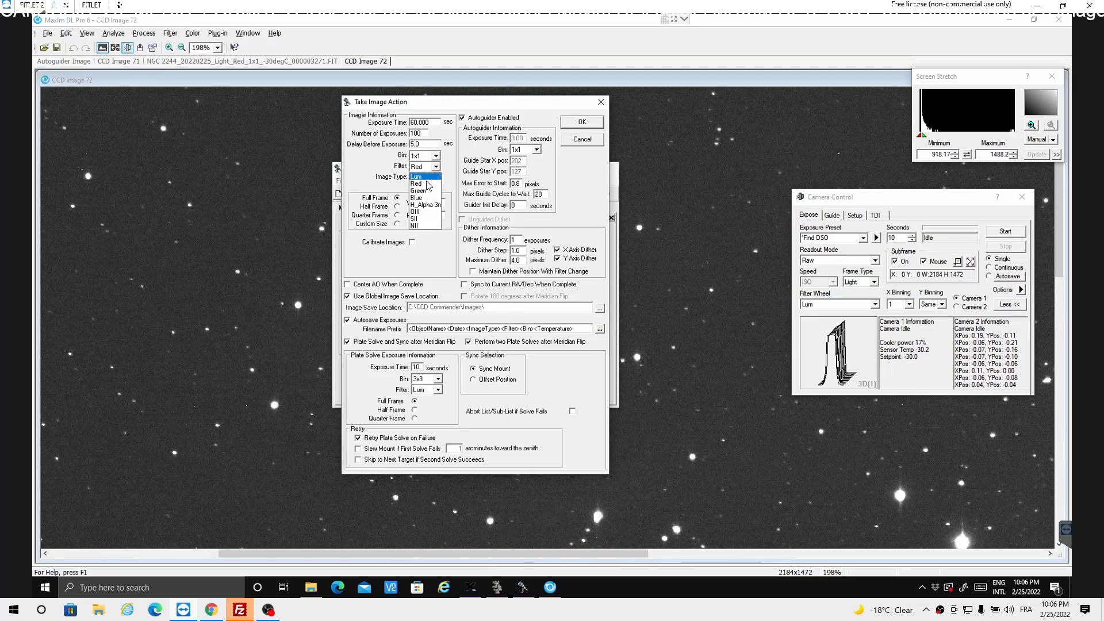
{"action": "left_click", "coordinate": [427, 179]}
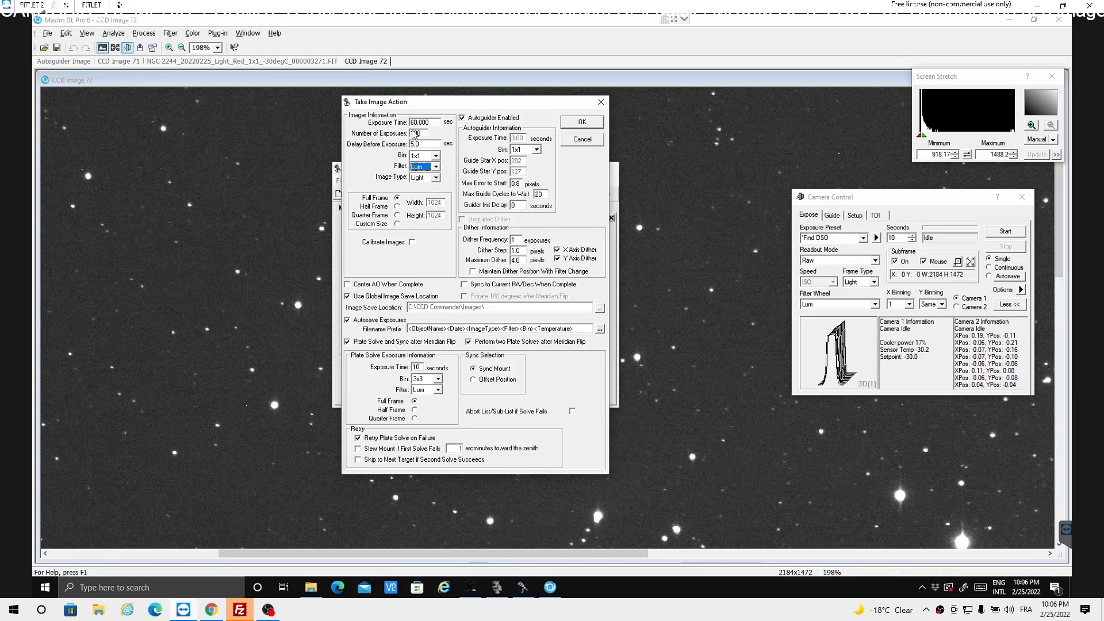
{"action": "left_click", "coordinate": [587, 121]}
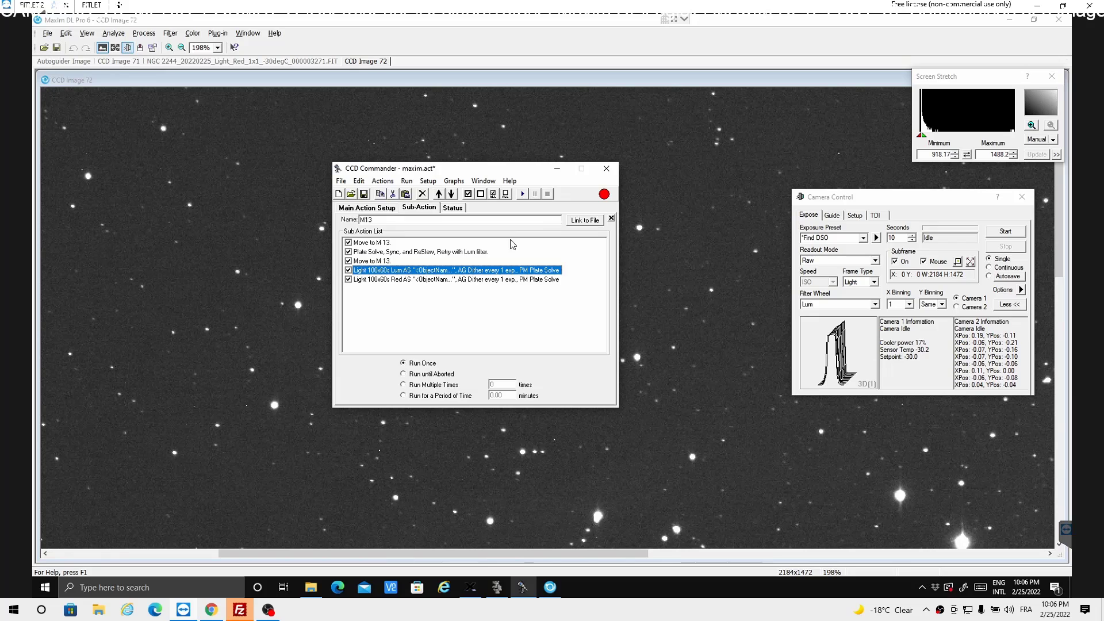
- Copy the remaining Red light exposure action and paste two copies of it at the end of the M13 list
{"action": "left_click", "coordinate": [401, 280]}
{"action": "right_click", "coordinate": [401, 282]}
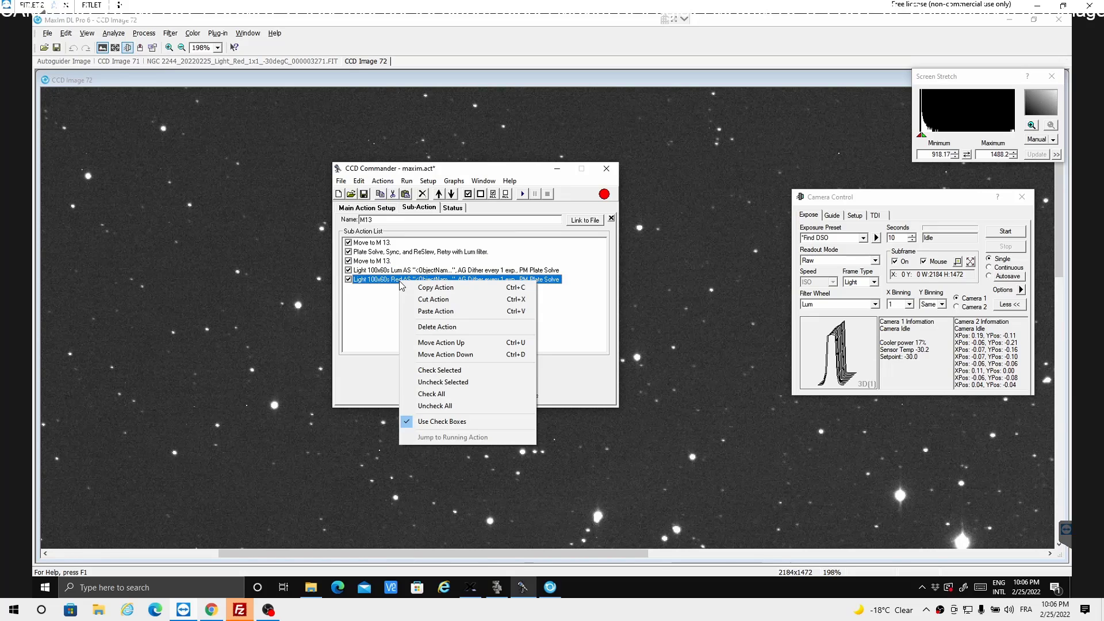
{"action": "left_click", "coordinate": [422, 292]}
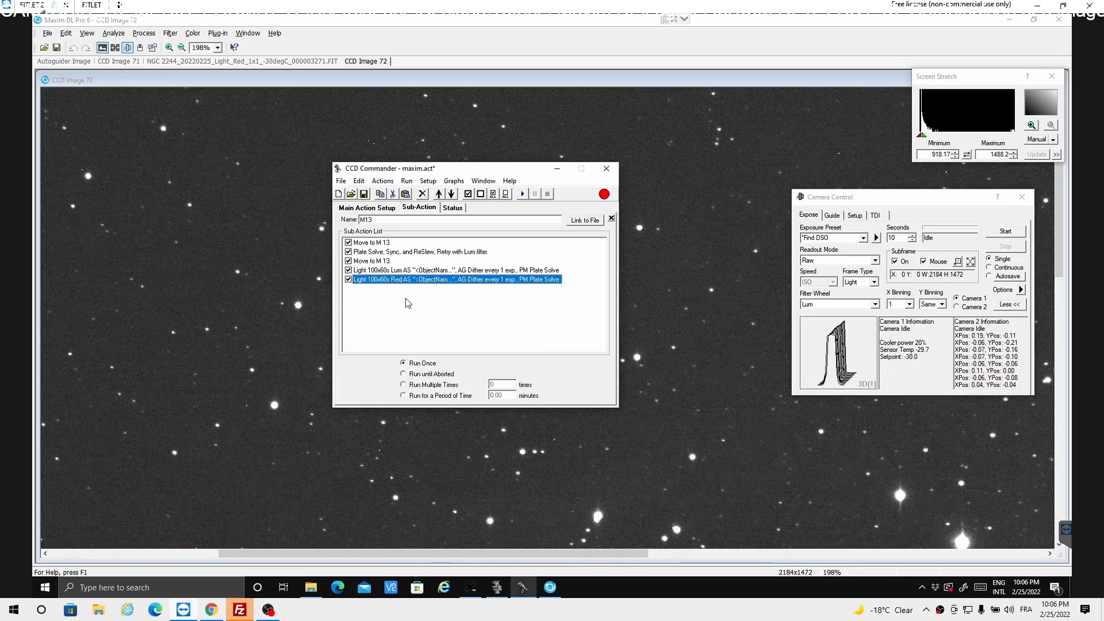
{"action": "right_click", "coordinate": [406, 299]}
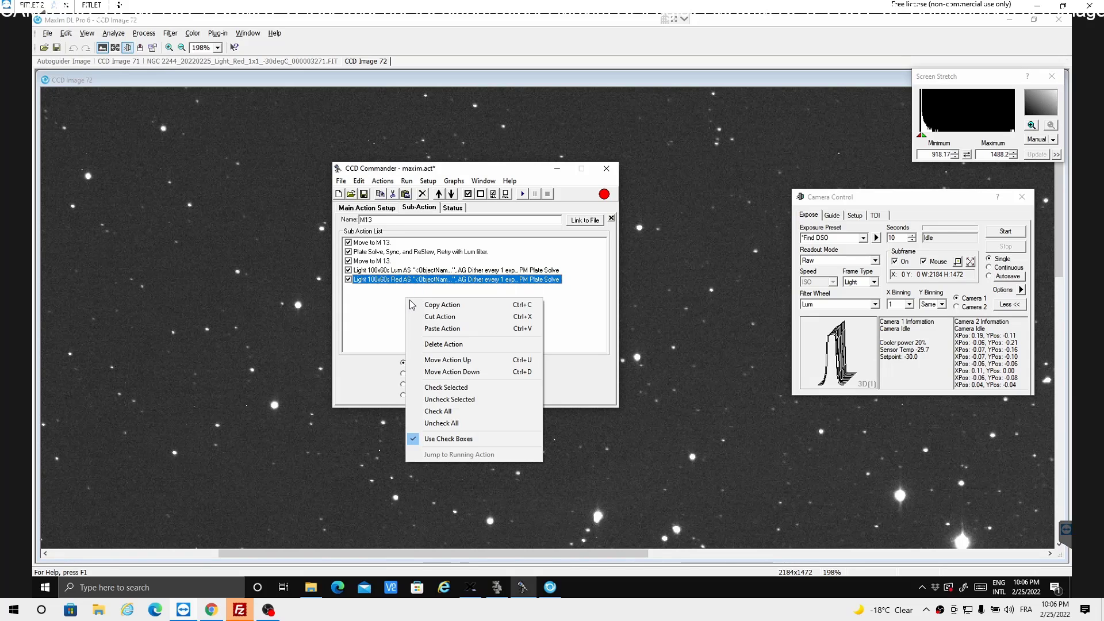
{"action": "left_click", "coordinate": [440, 329]}
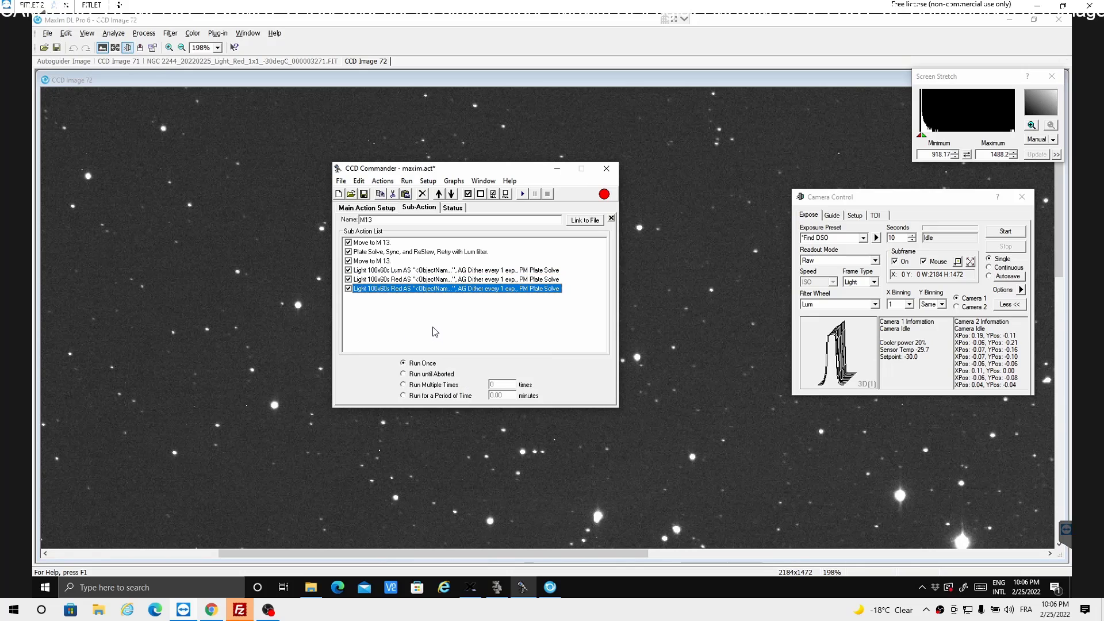
{"action": "right_click", "coordinate": [427, 315]}
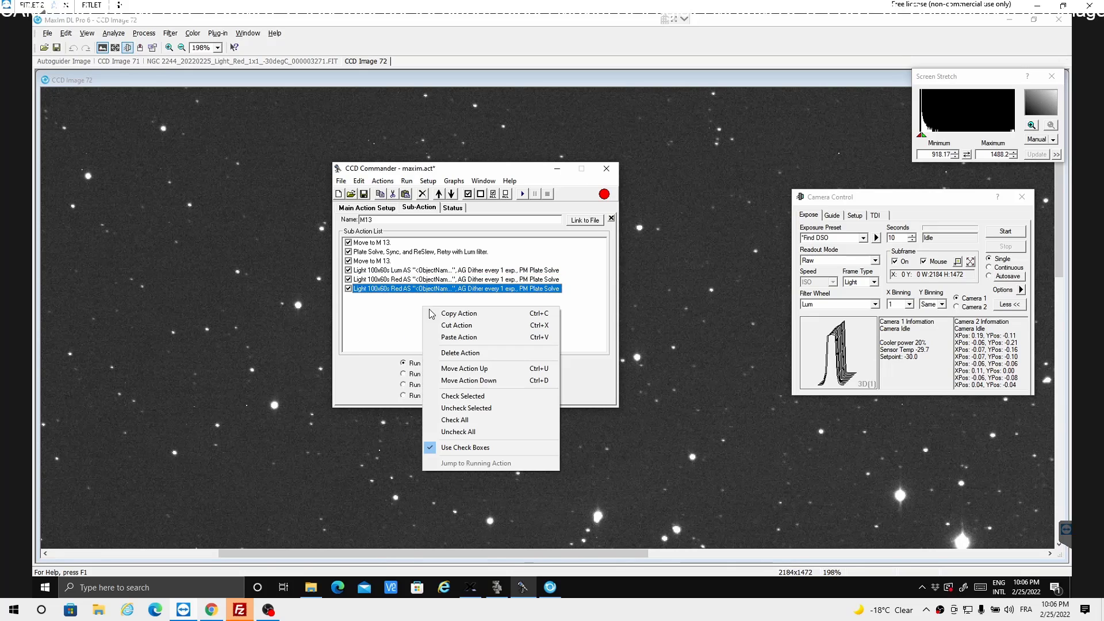
{"action": "left_click", "coordinate": [453, 341]}
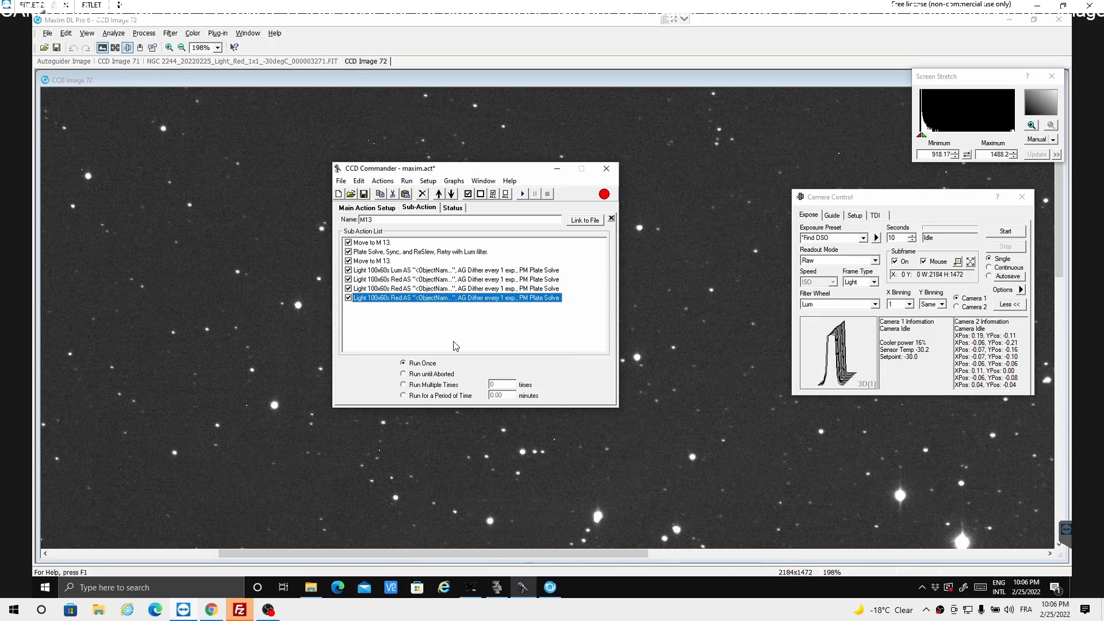
- Change the filter of the third light exposure action in the M13 list to Green
{"action": "double_click", "coordinate": [402, 289]}
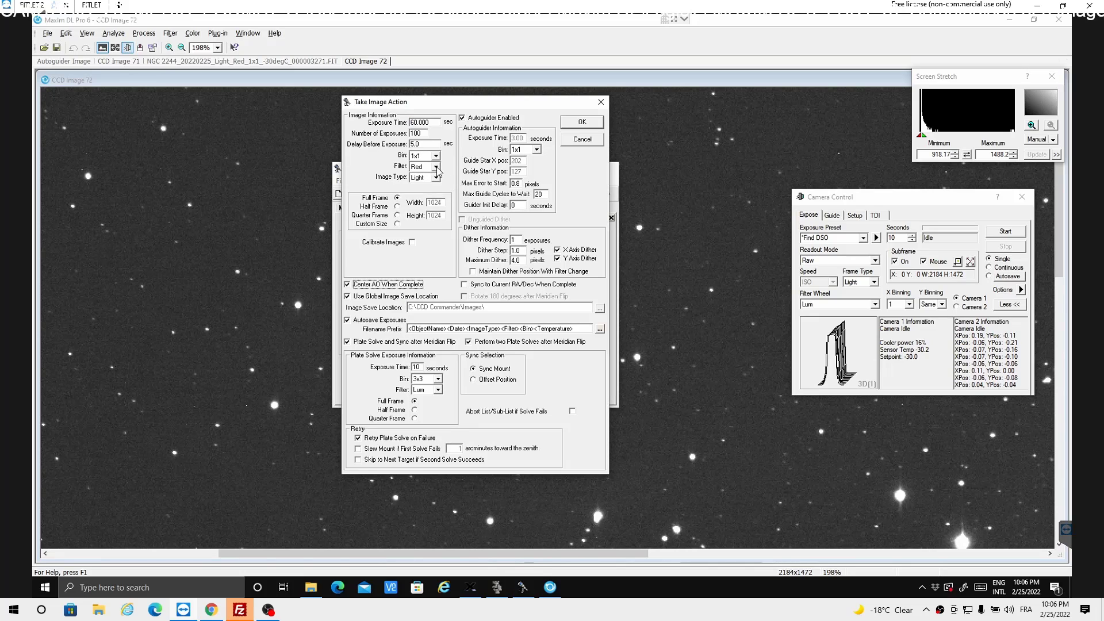
{"action": "left_click", "coordinate": [437, 169]}
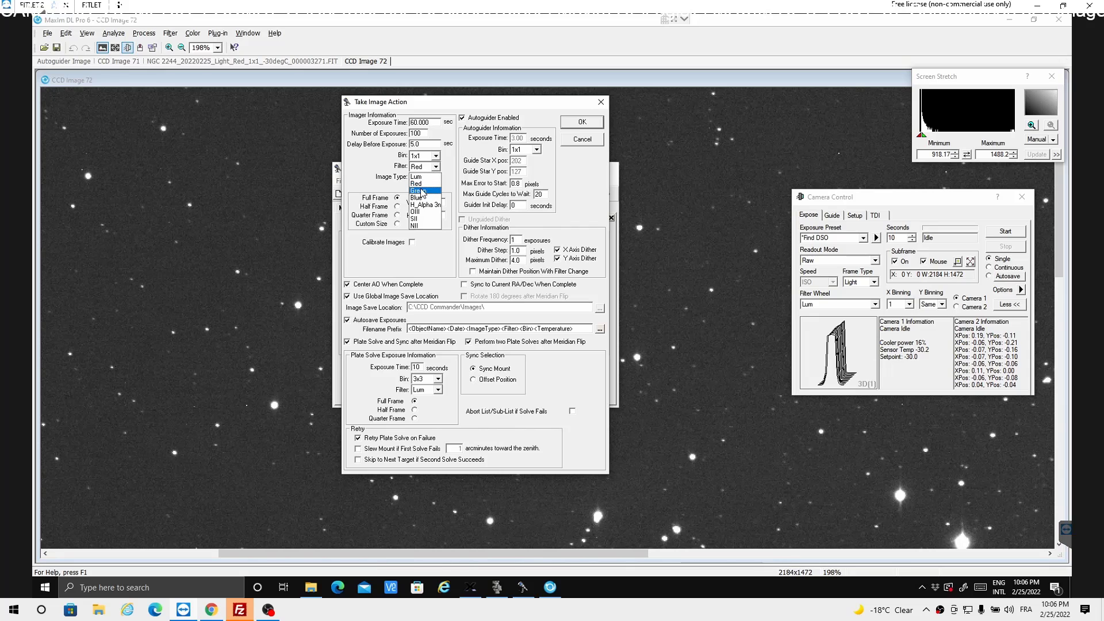
{"action": "left_click", "coordinate": [423, 192]}
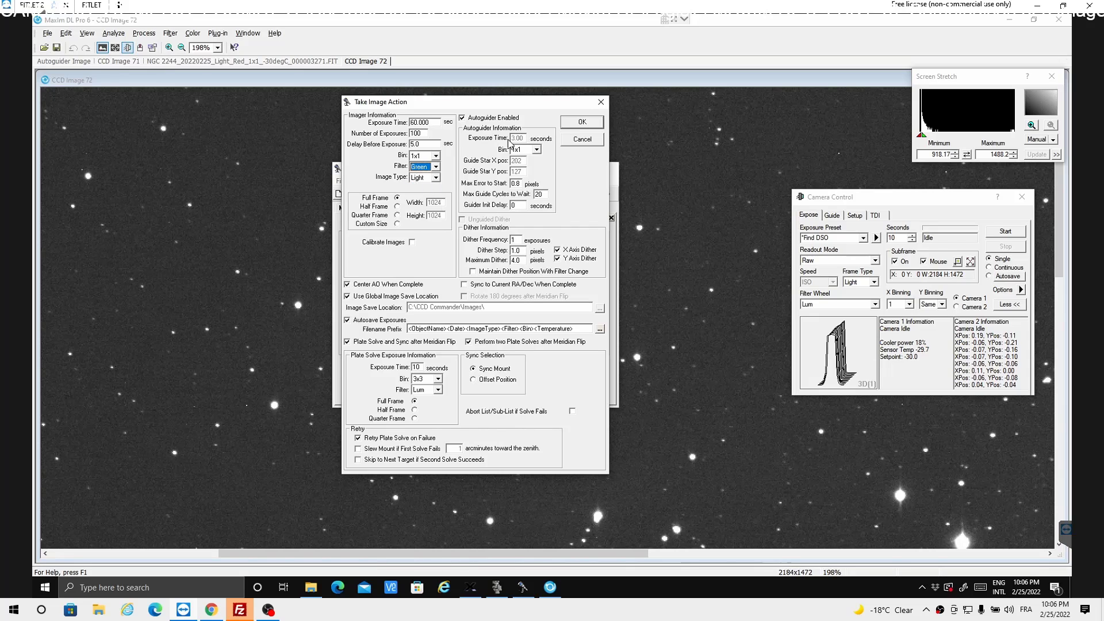
{"action": "left_click", "coordinate": [572, 126]}
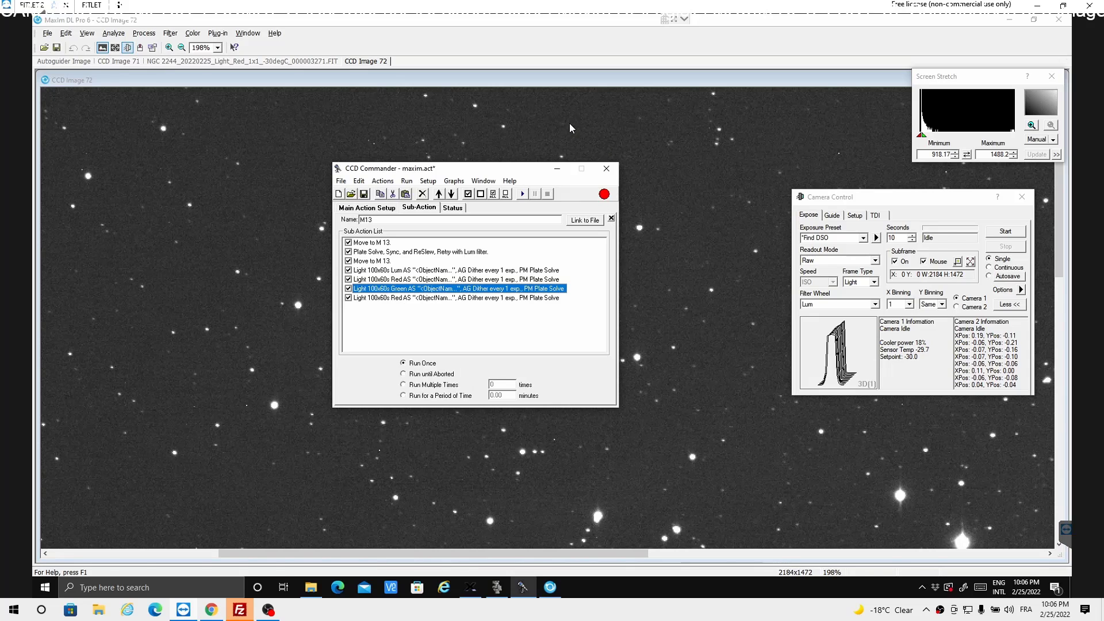
{"action": "left_click", "coordinate": [570, 123]}
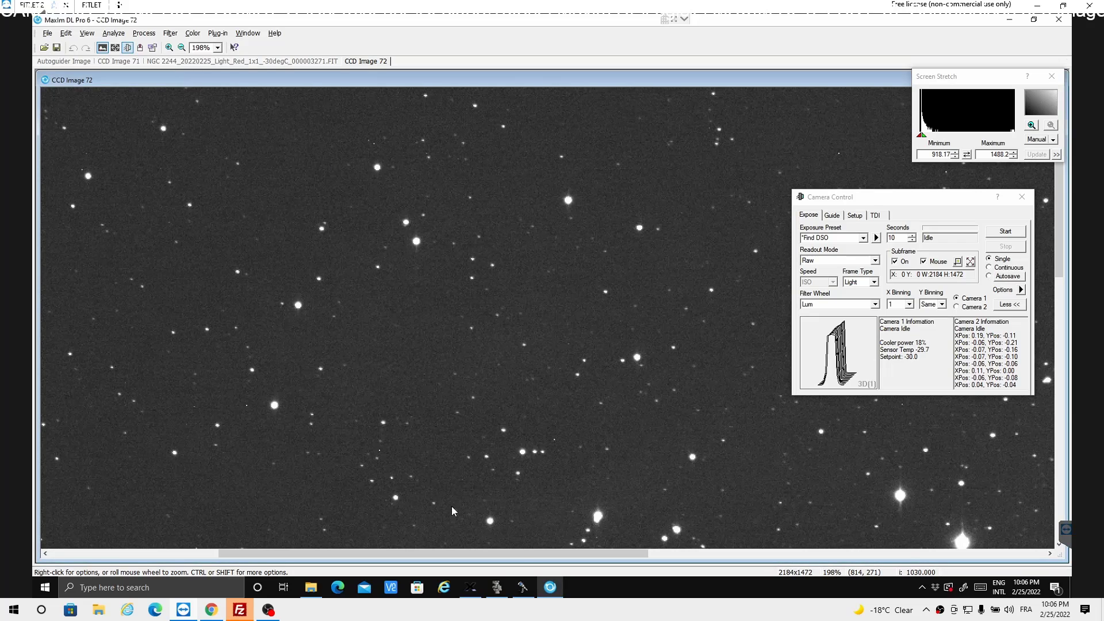
{"action": "left_click", "coordinate": [523, 587]}
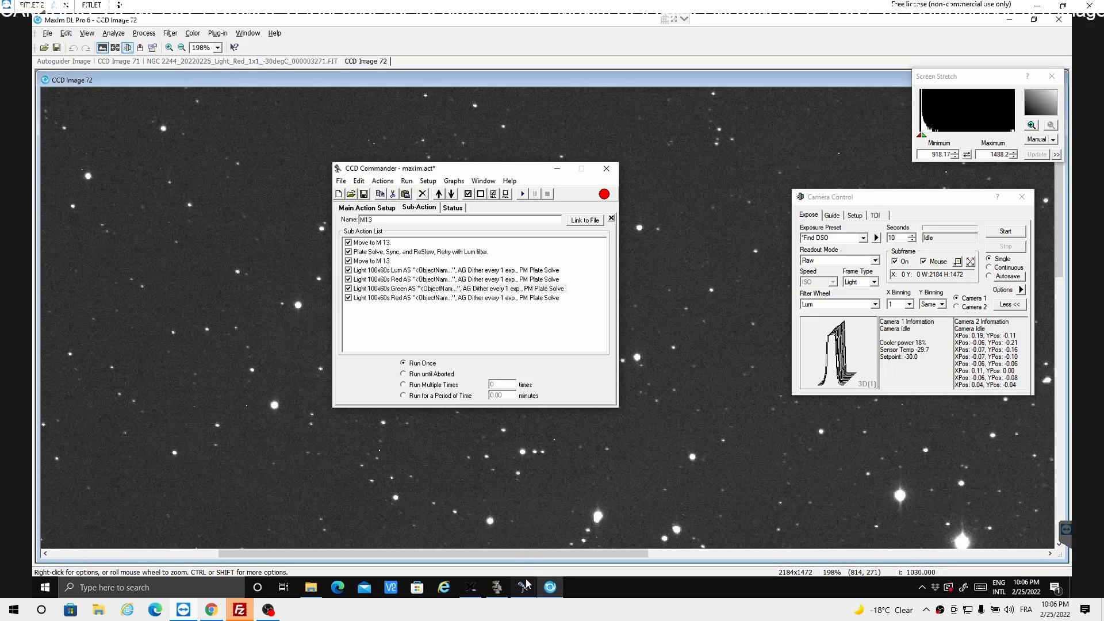
- Change the filter of the last light exposure action in the M13 list to Blue
{"action": "left_click", "coordinate": [392, 289]}
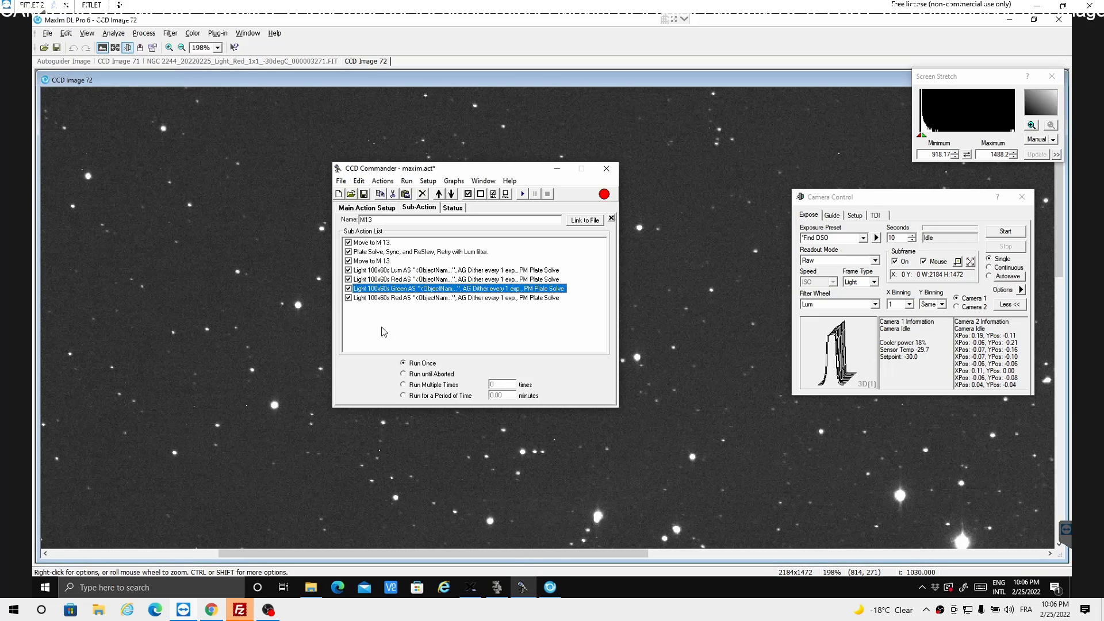
{"action": "double_click", "coordinate": [403, 298]}
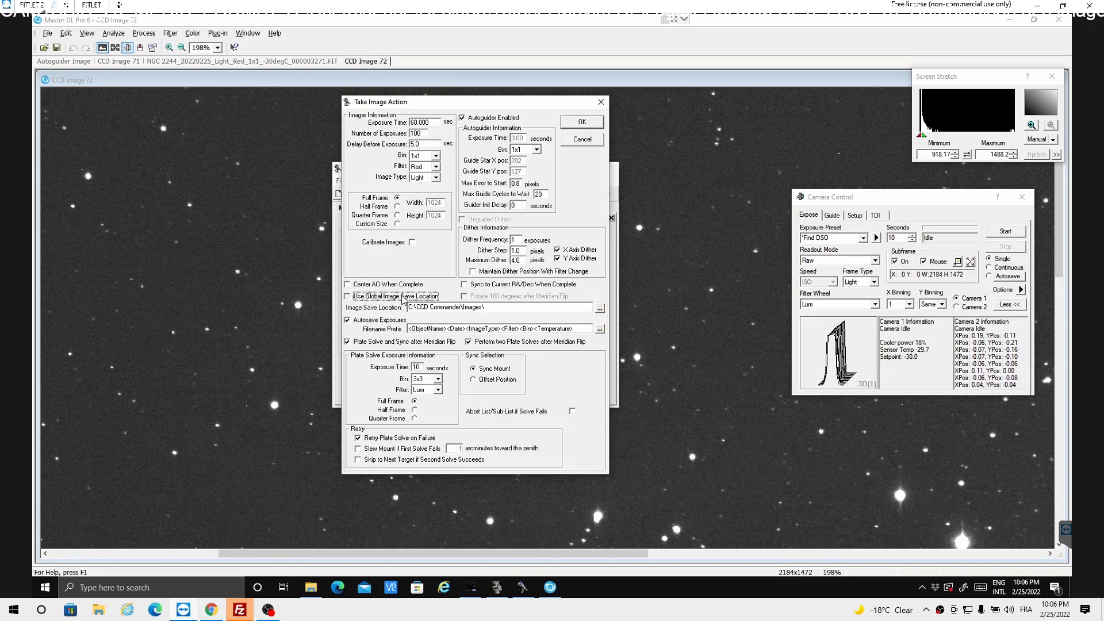
{"action": "left_click", "coordinate": [436, 167]}
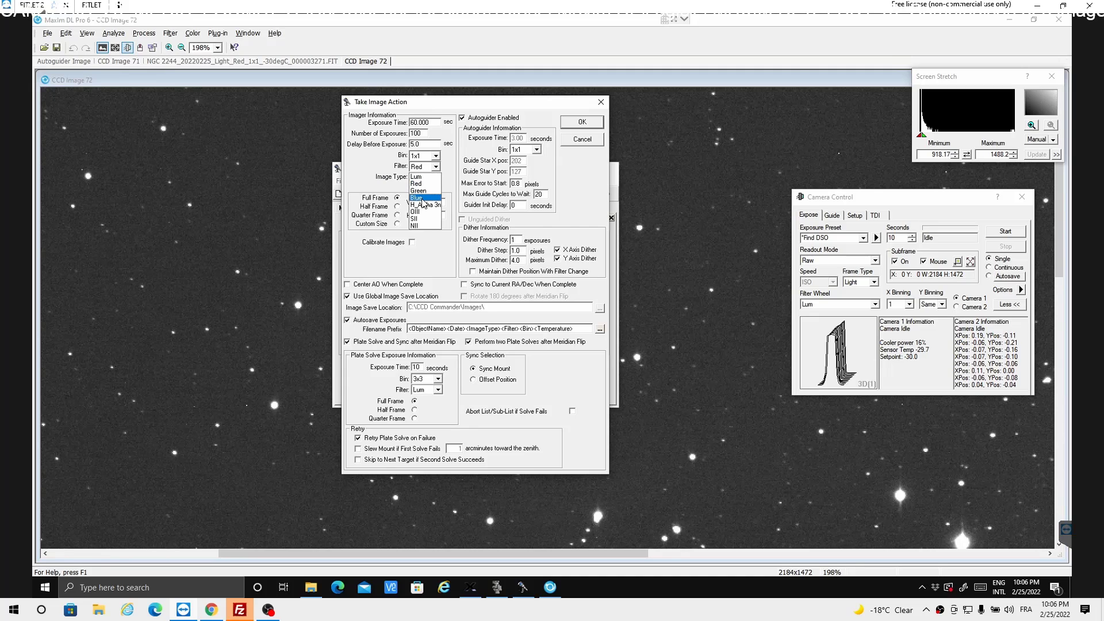
{"action": "left_click", "coordinate": [424, 198]}
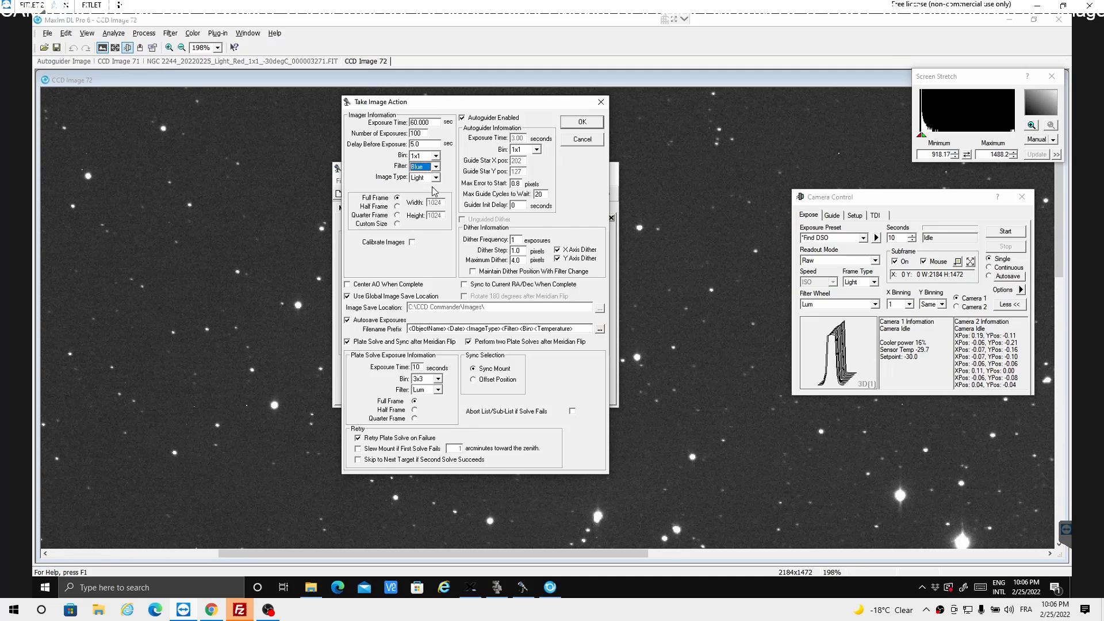
{"action": "left_click", "coordinate": [571, 124]}
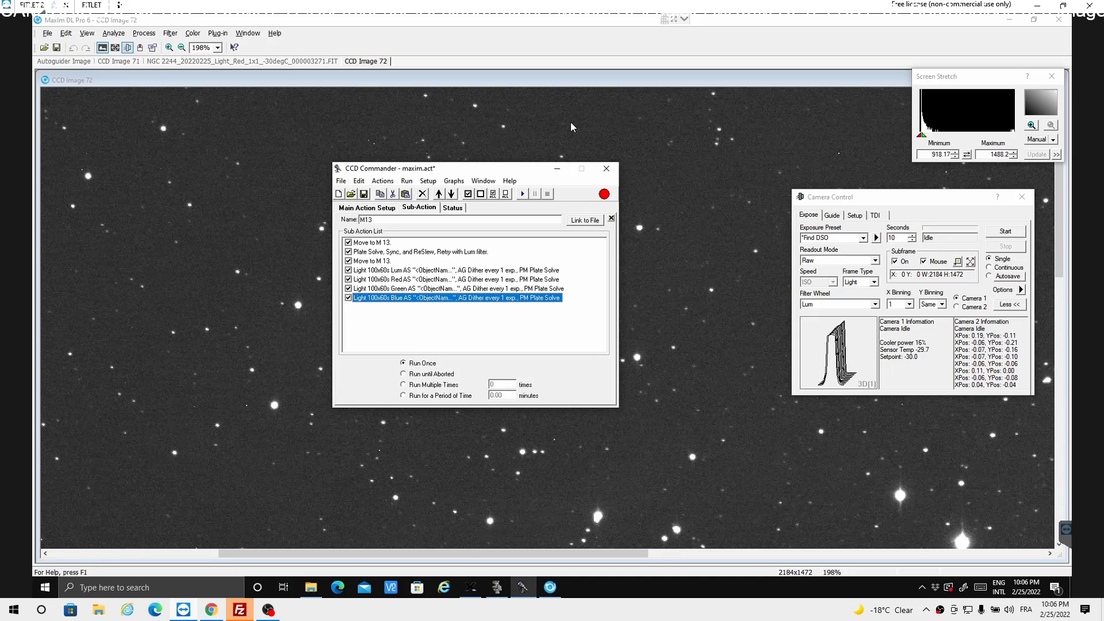
- Copy the Lum filter focus action in the main action list and paste it between the M67 and M13 run-list actions
{"action": "left_click", "coordinate": [378, 208]}
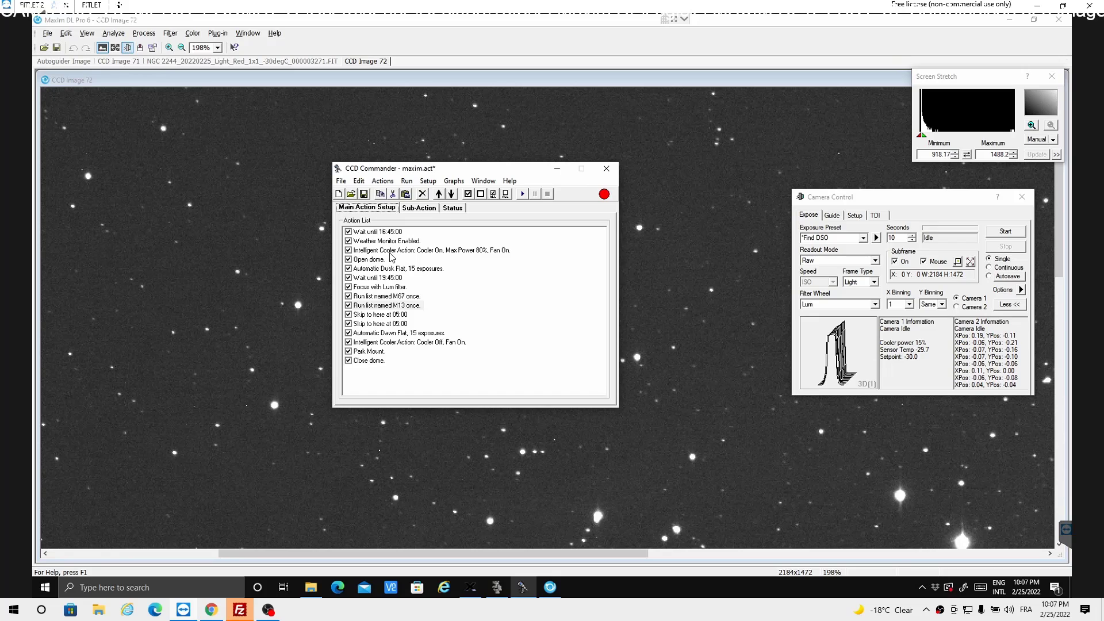
{"action": "left_click", "coordinate": [384, 287]}
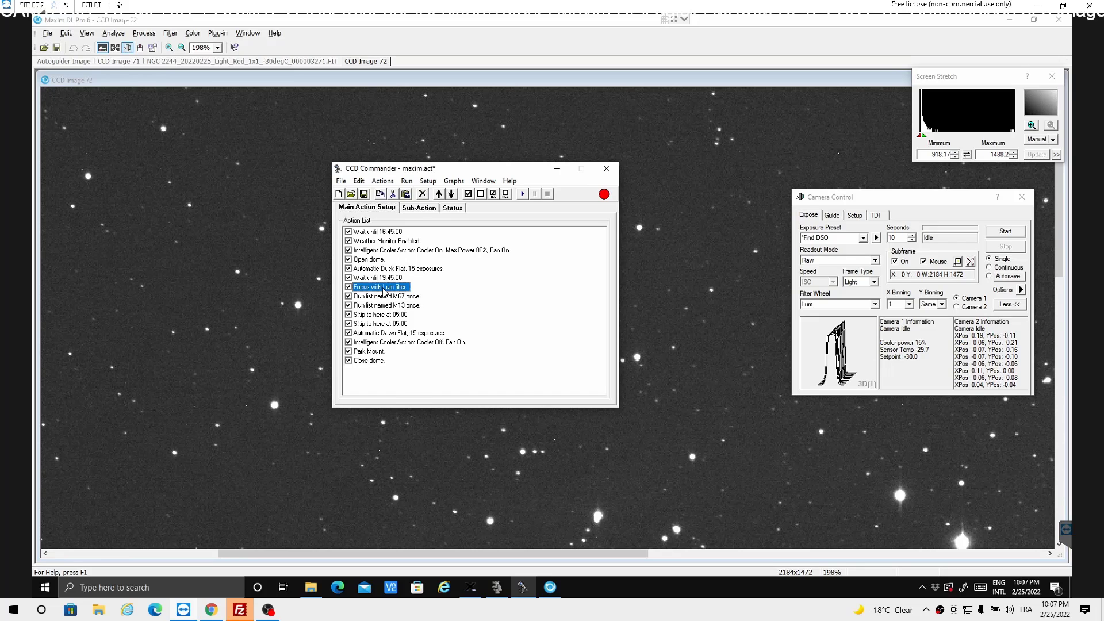
{"action": "right_click", "coordinate": [384, 291]}
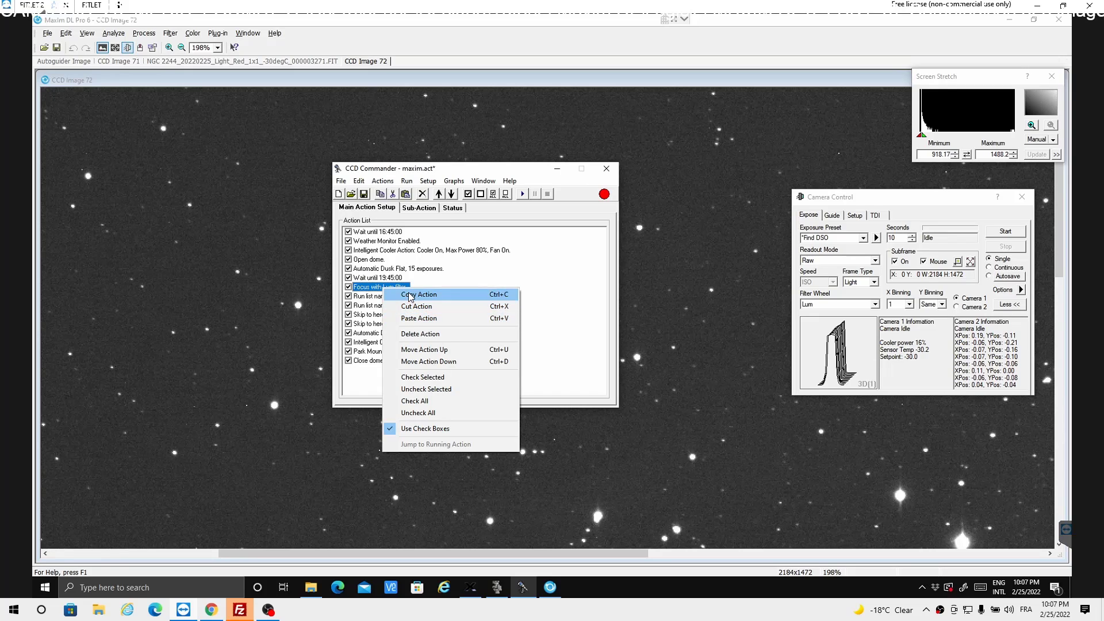
{"action": "left_click", "coordinate": [411, 295]}
{"action": "key", "text": "Down"}
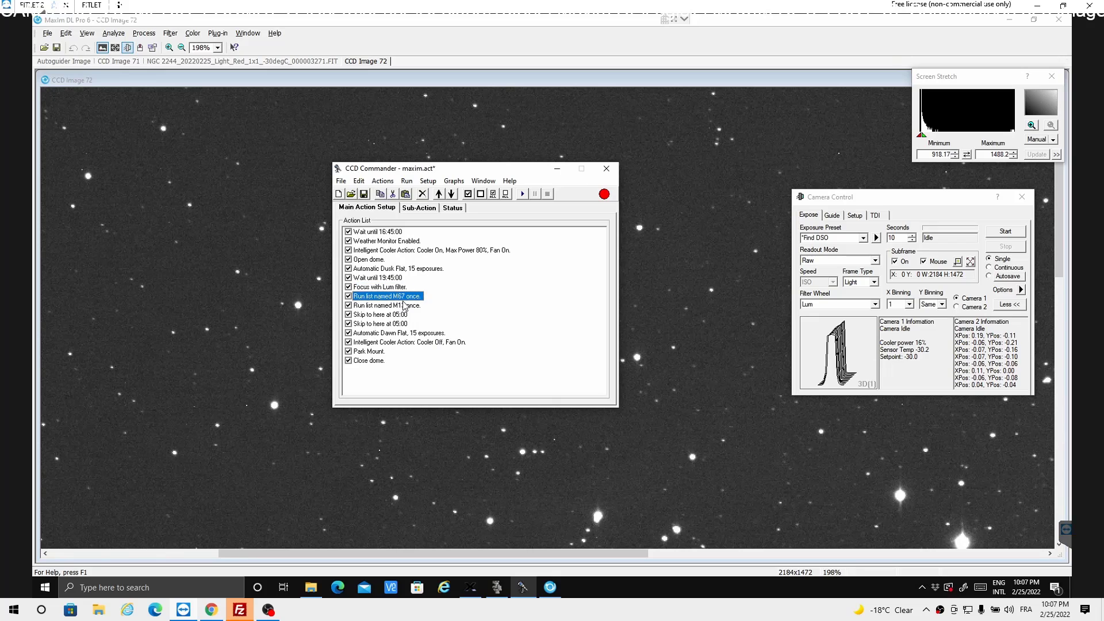
{"action": "right_click", "coordinate": [403, 301]}
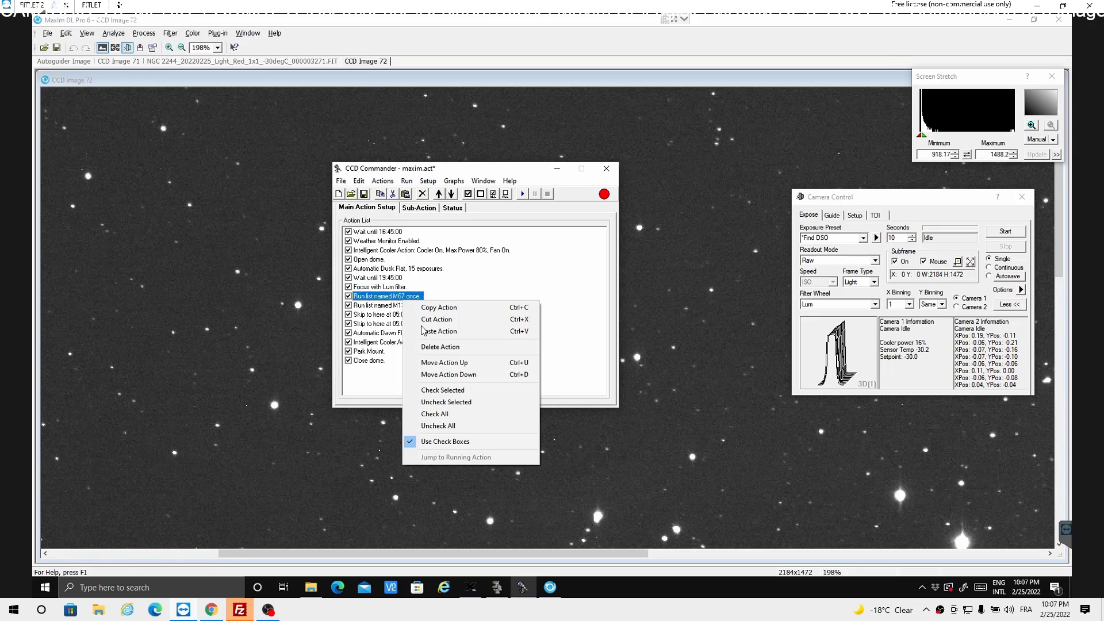
{"action": "left_click", "coordinate": [425, 332]}
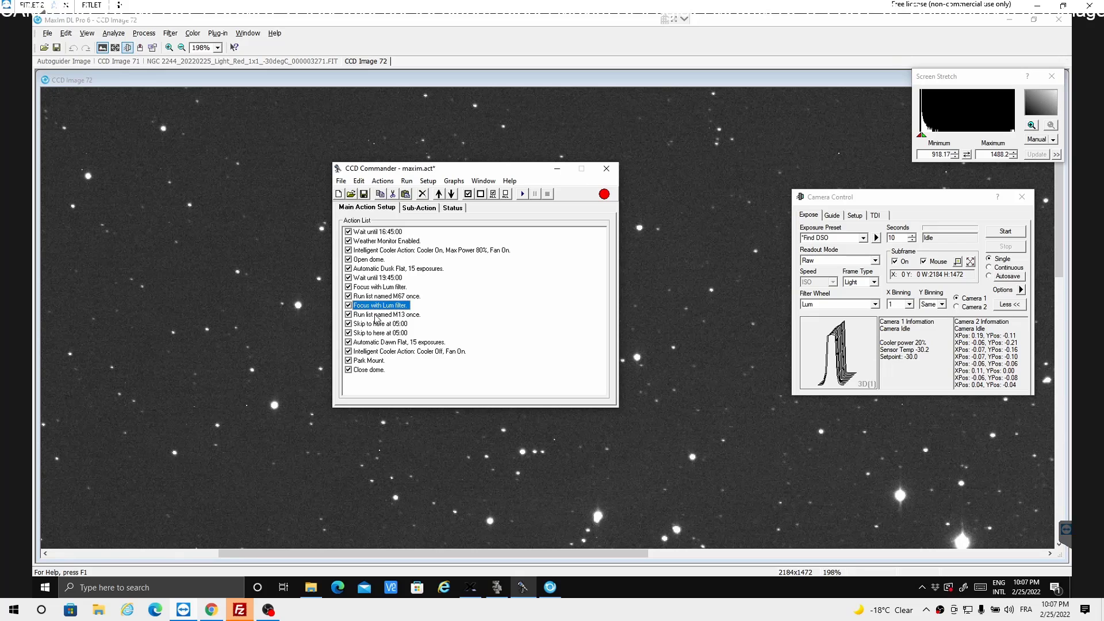
- Delete the second, duplicate "Skip to here at 05:00" action from the main action list
{"action": "left_click", "coordinate": [374, 334]}
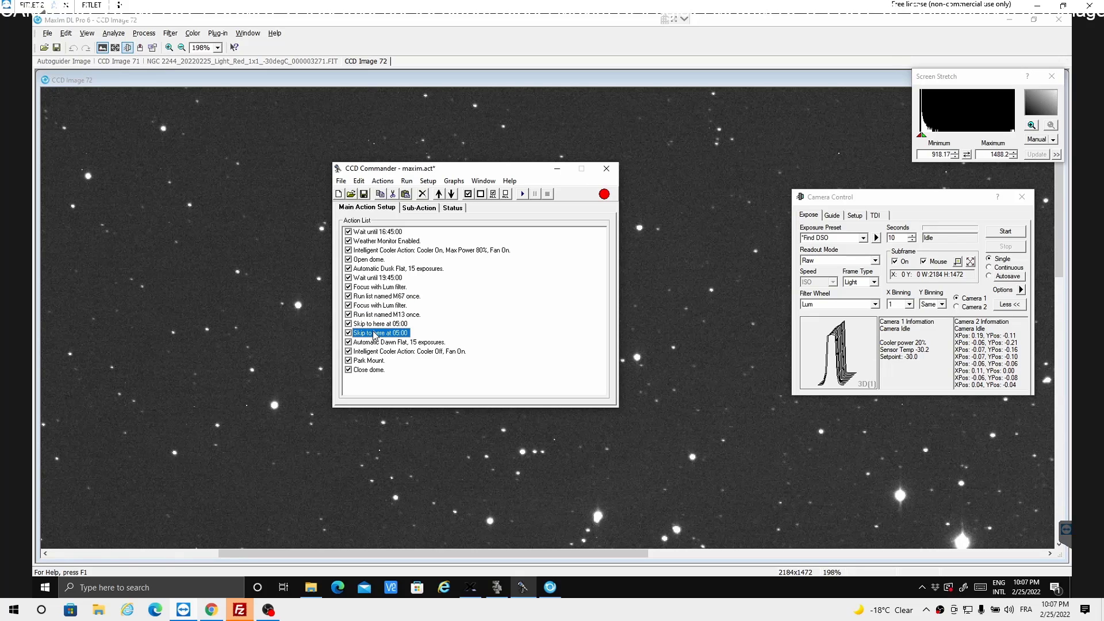
{"action": "right_click", "coordinate": [375, 334]}
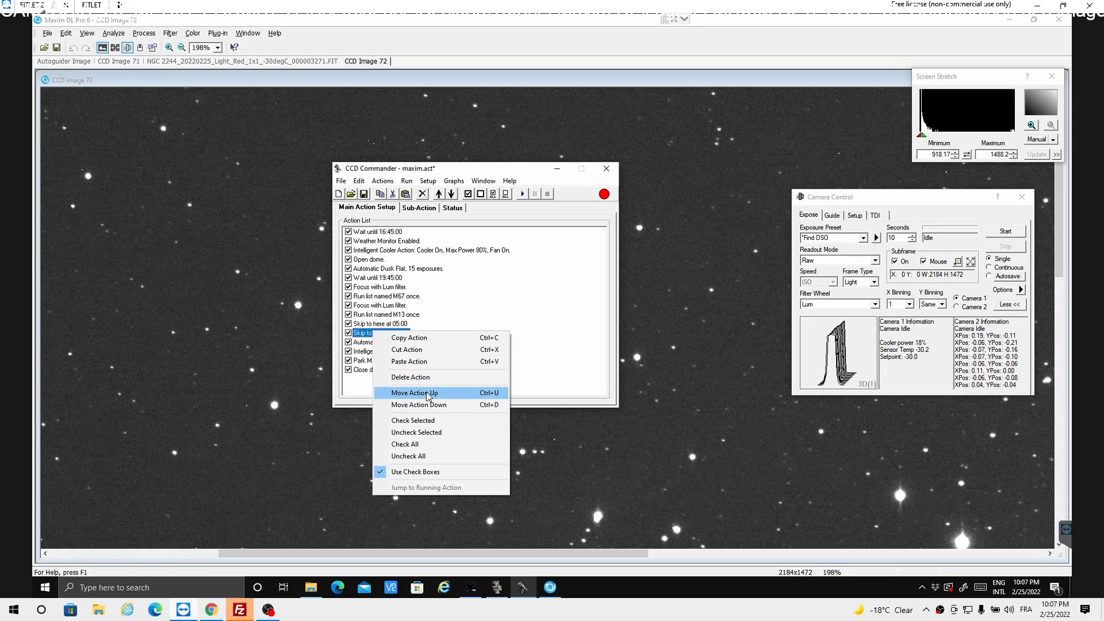
{"action": "left_click", "coordinate": [419, 378]}
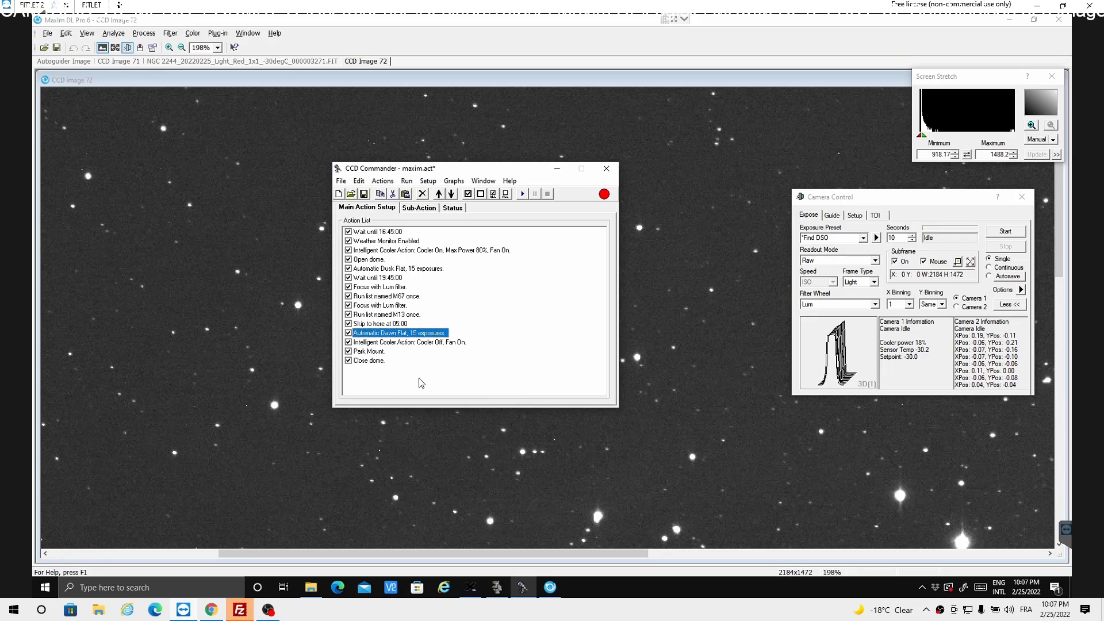
- Check the settings of the Automatic Dawn Flat action and the Park Mount action in the main action list
{"action": "left_click", "coordinate": [386, 325]}
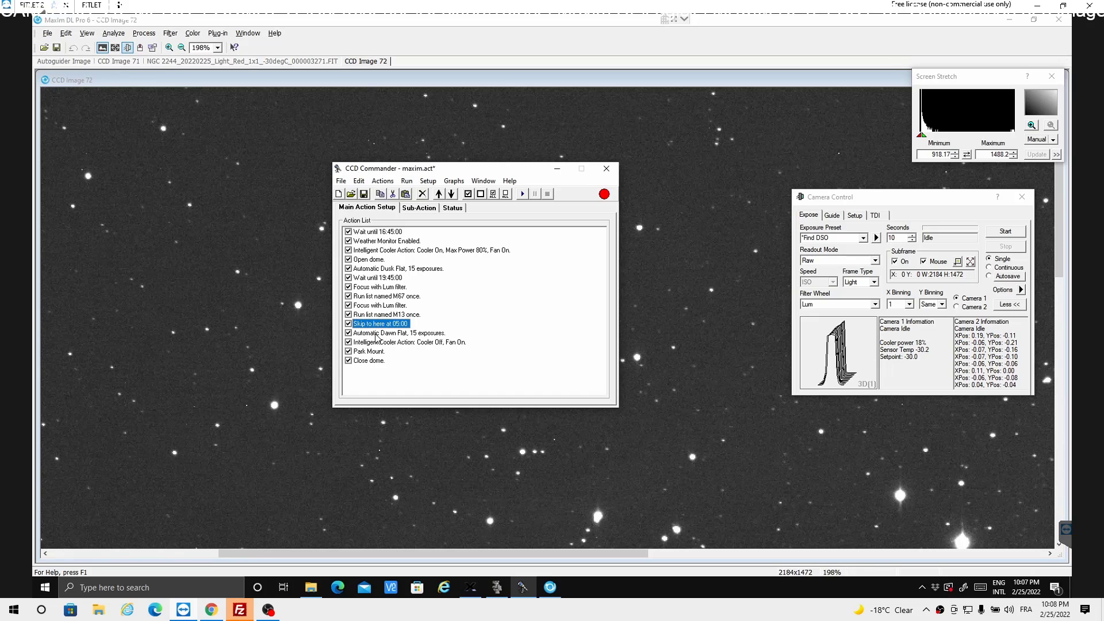
{"action": "left_click", "coordinate": [377, 334]}
{"action": "double_click", "coordinate": [377, 333]}
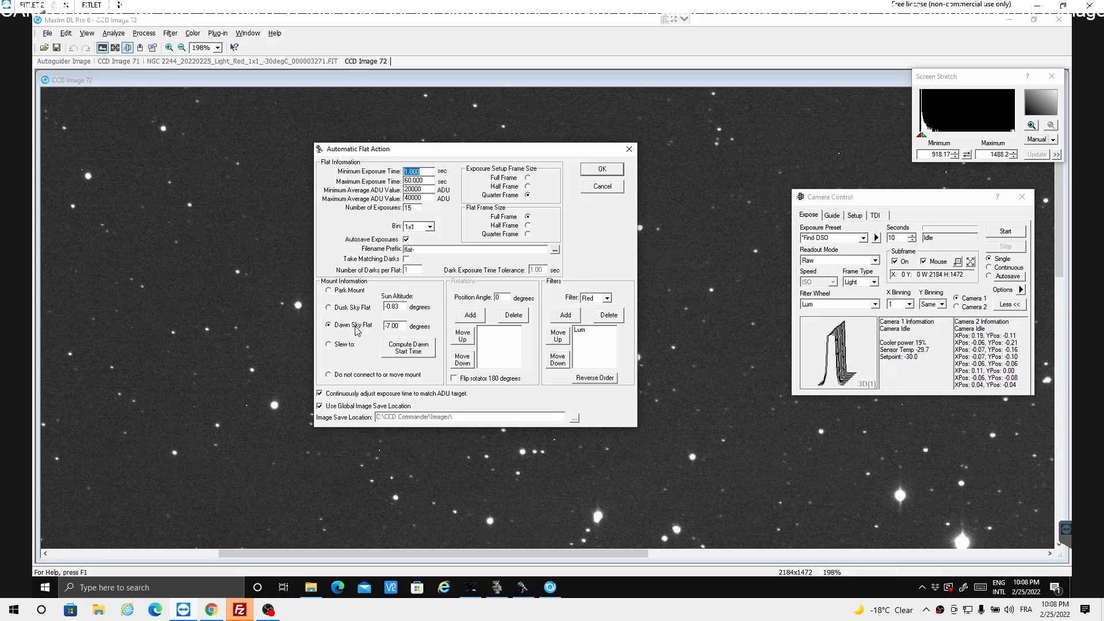
{"action": "left_click", "coordinate": [608, 168]}
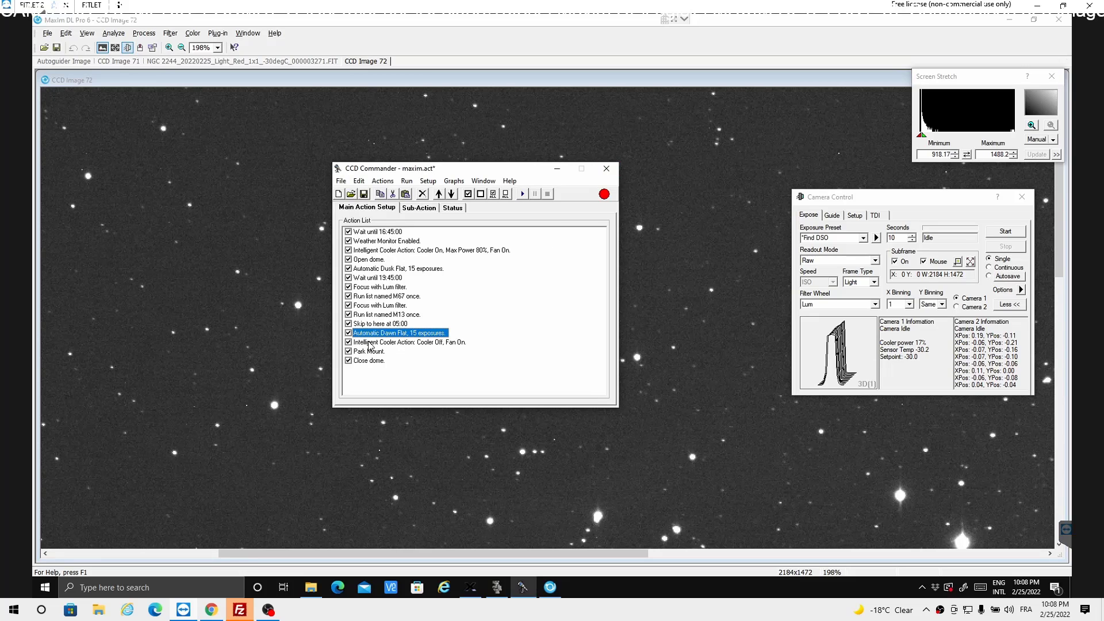
{"action": "double_click", "coordinate": [371, 351]}
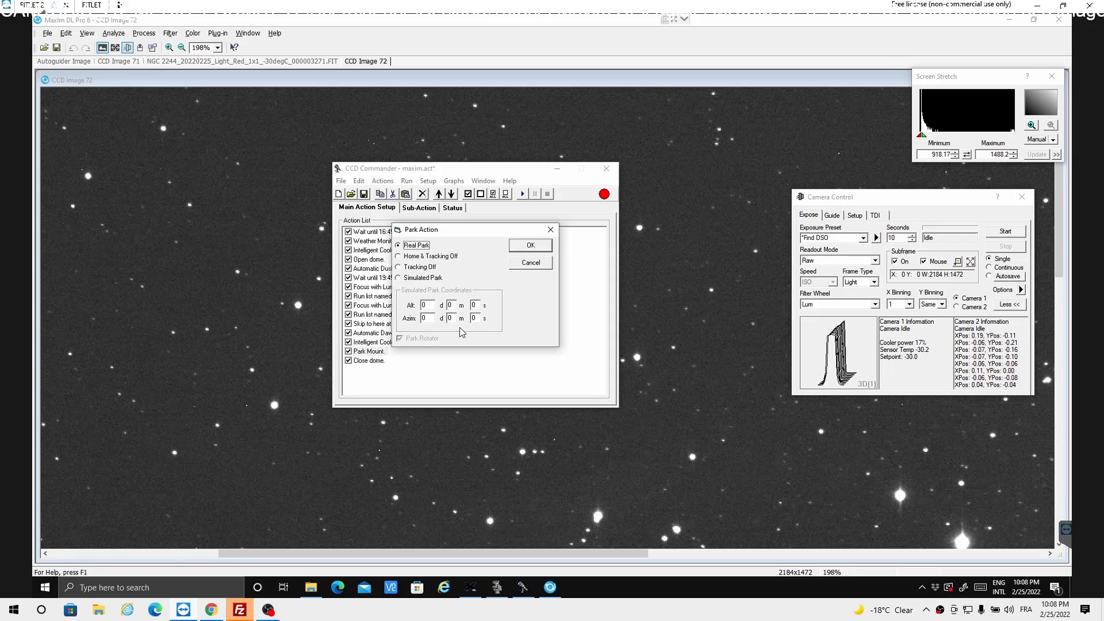
{"action": "left_click", "coordinate": [531, 246]}
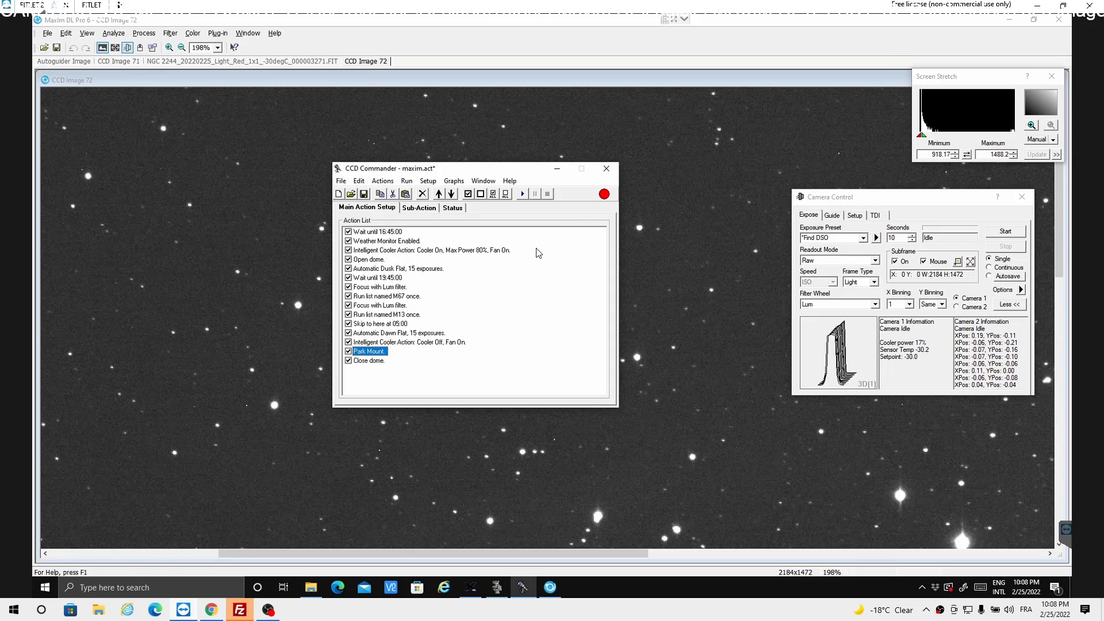
- Check the Cooler Off action's settings and move it to the end of the main action list, below Close dome
{"action": "double_click", "coordinate": [404, 343]}
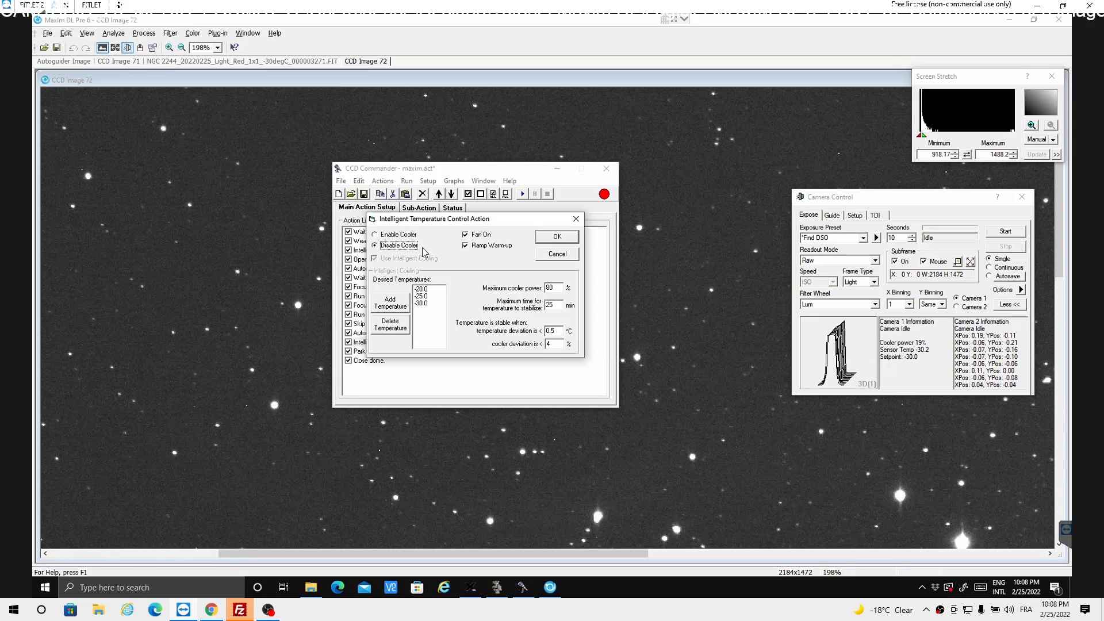
{"action": "left_click", "coordinate": [555, 239]}
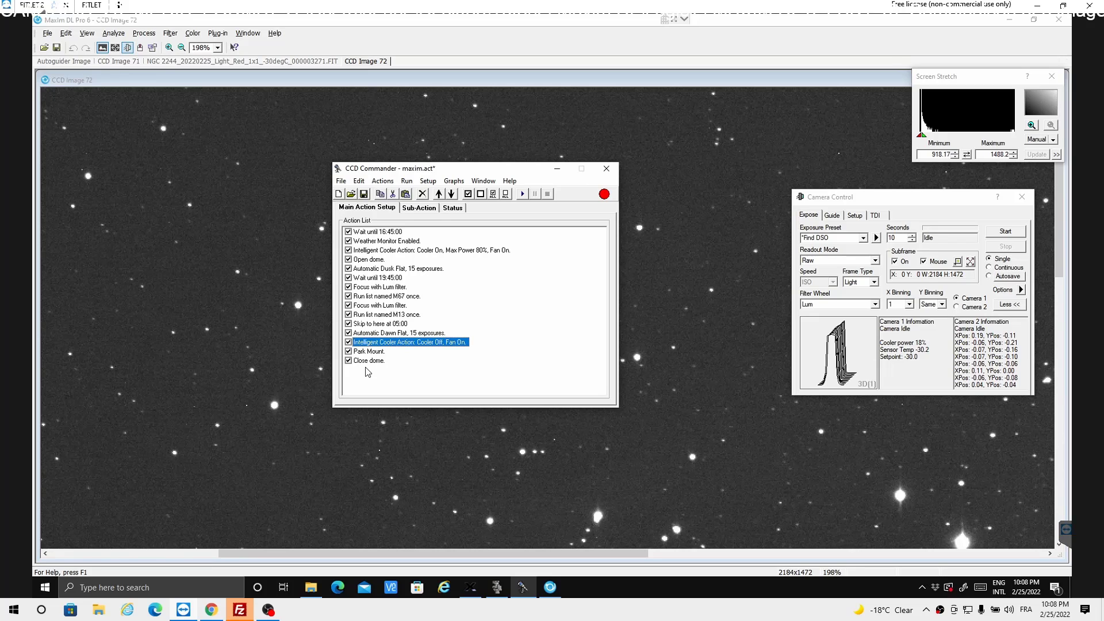
{"action": "left_click", "coordinate": [452, 194]}
{"action": "left_click", "coordinate": [452, 194]}
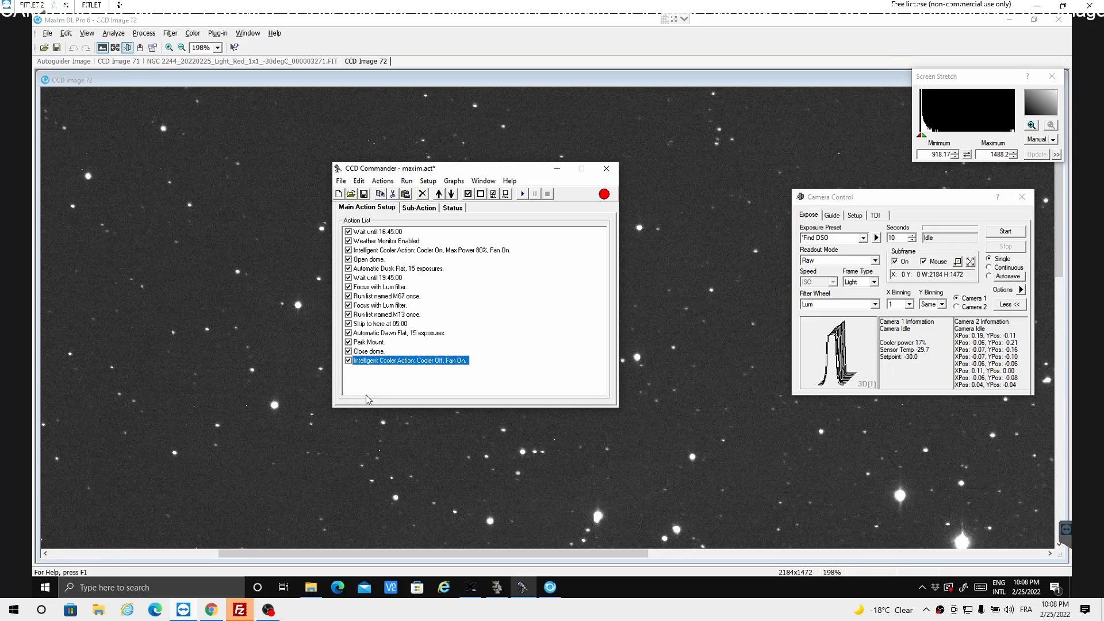
- Check the dome control settings of the Close dome action
{"action": "double_click", "coordinate": [363, 352]}
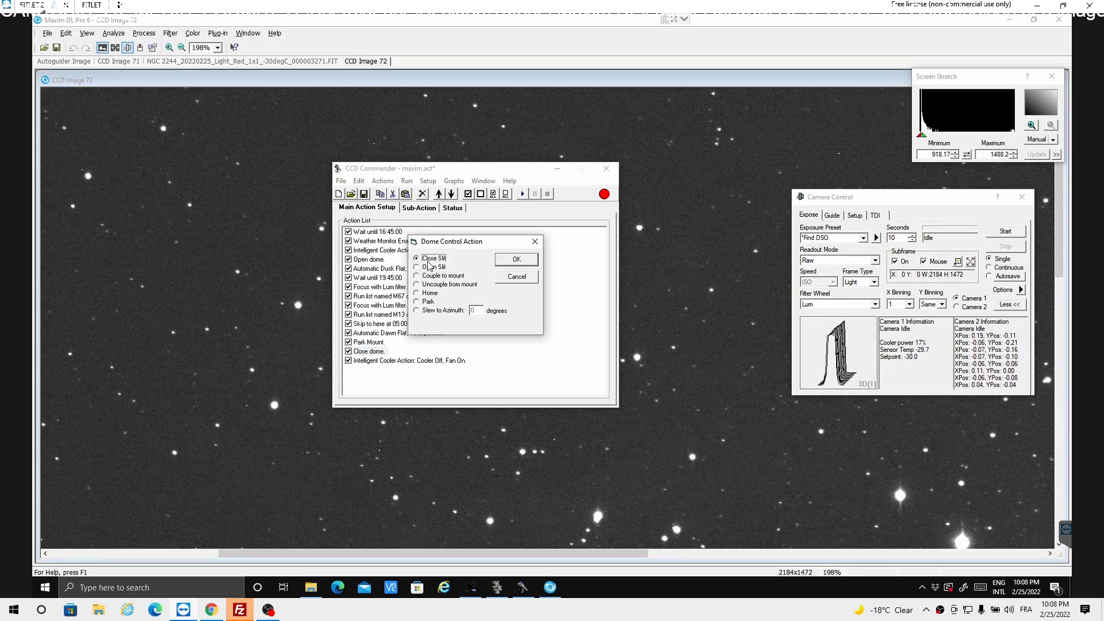
{"action": "left_click", "coordinate": [503, 264]}
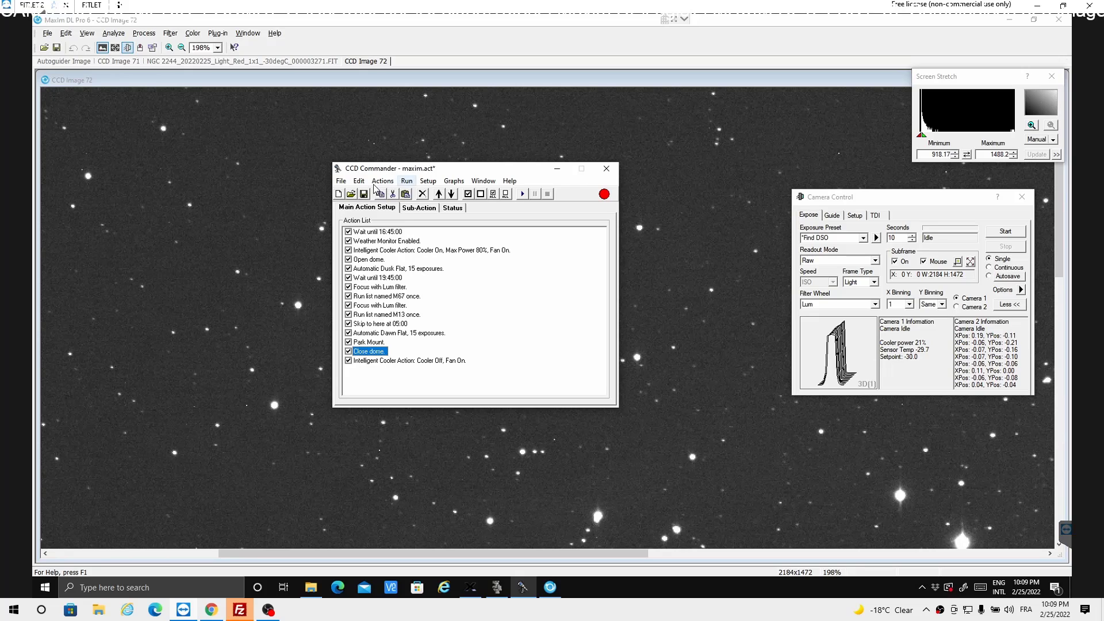
- Save the action list as a new file named "model" in the Actions folder
{"action": "left_click", "coordinate": [342, 181]}
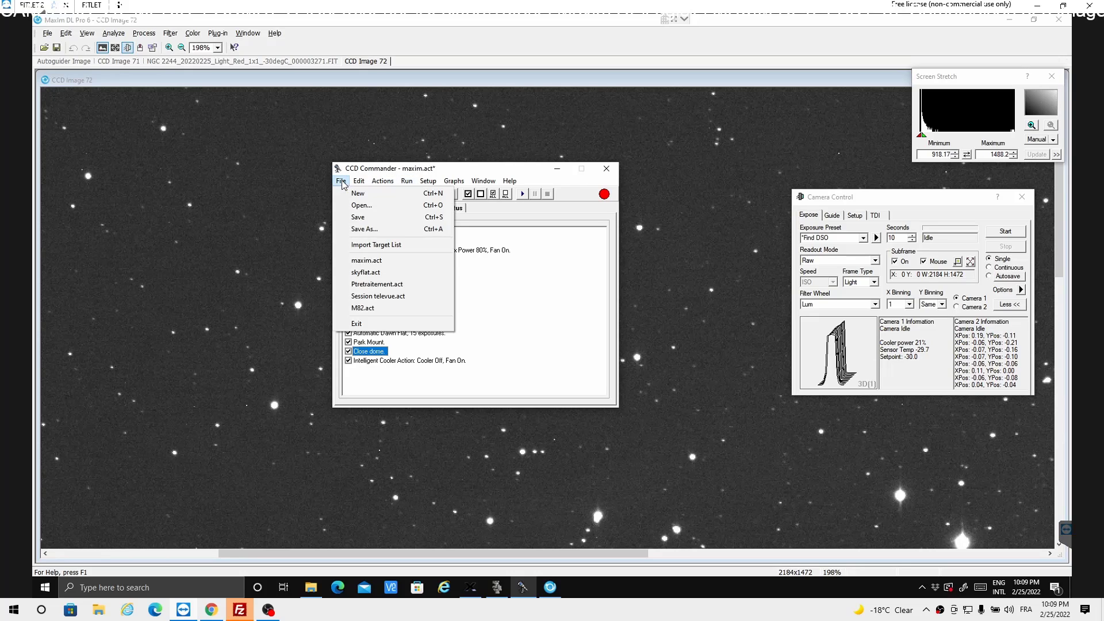
{"action": "left_click", "coordinate": [359, 230]}
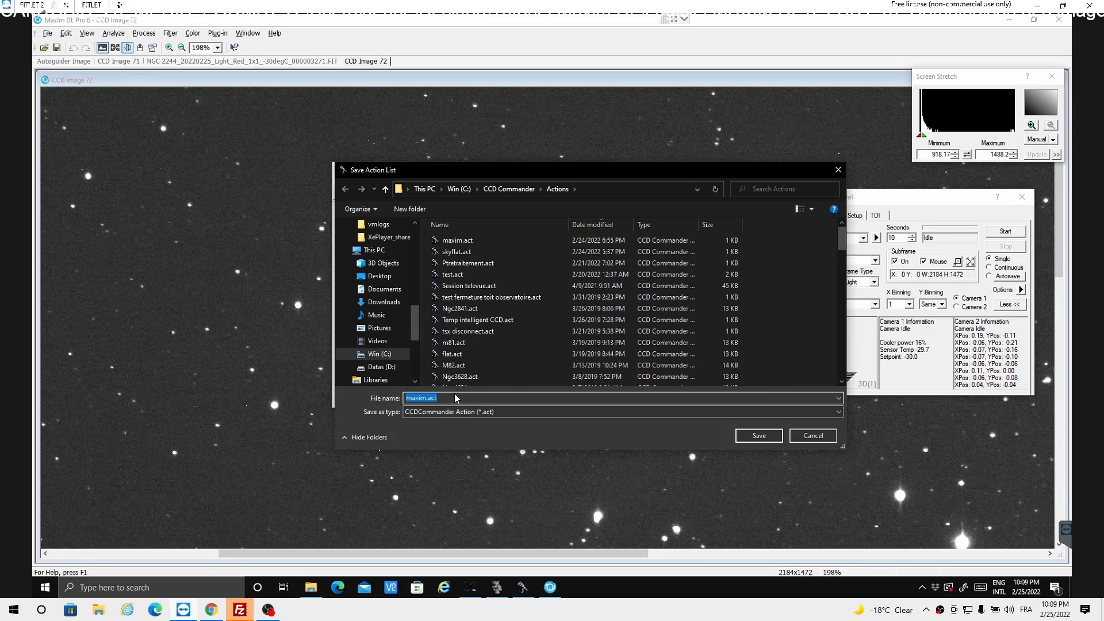
{"action": "type", "text": "model"}
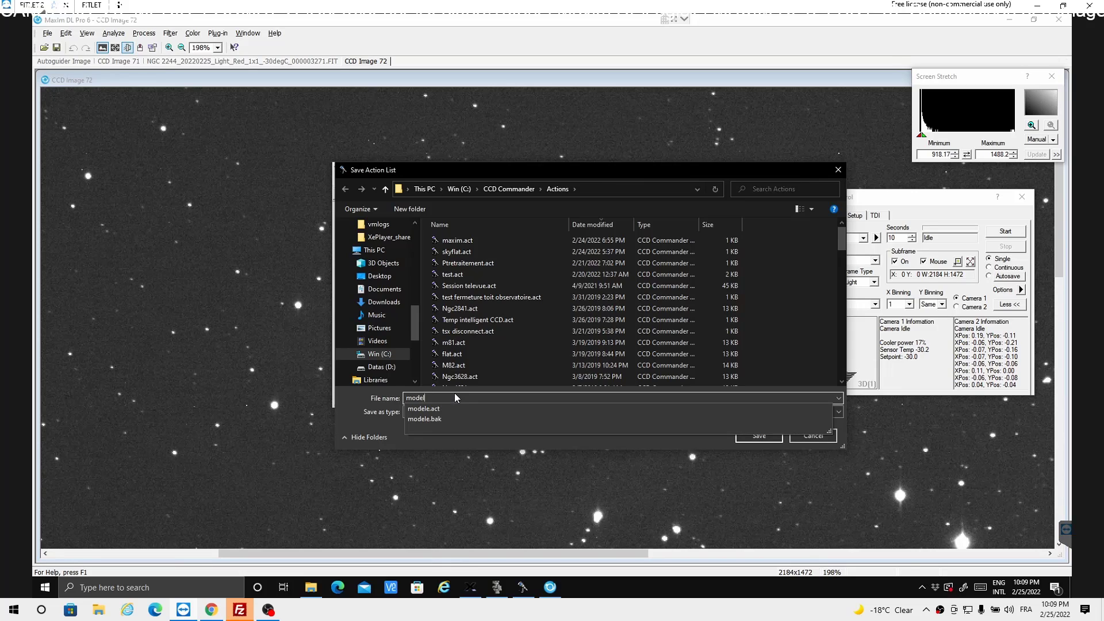
{"action": "left_click", "coordinate": [755, 437]}
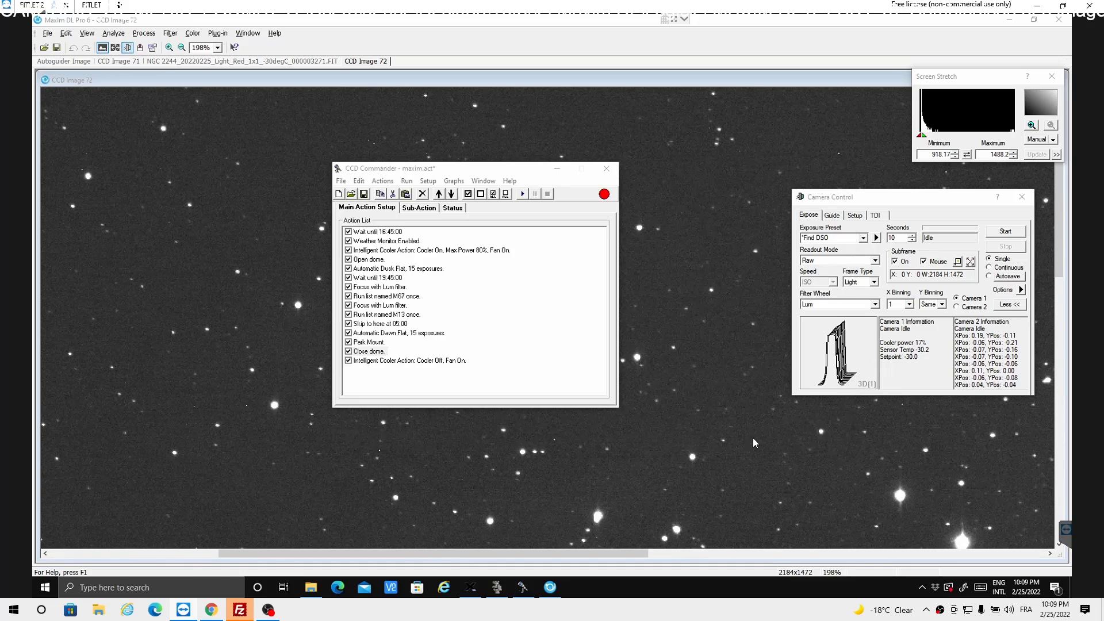